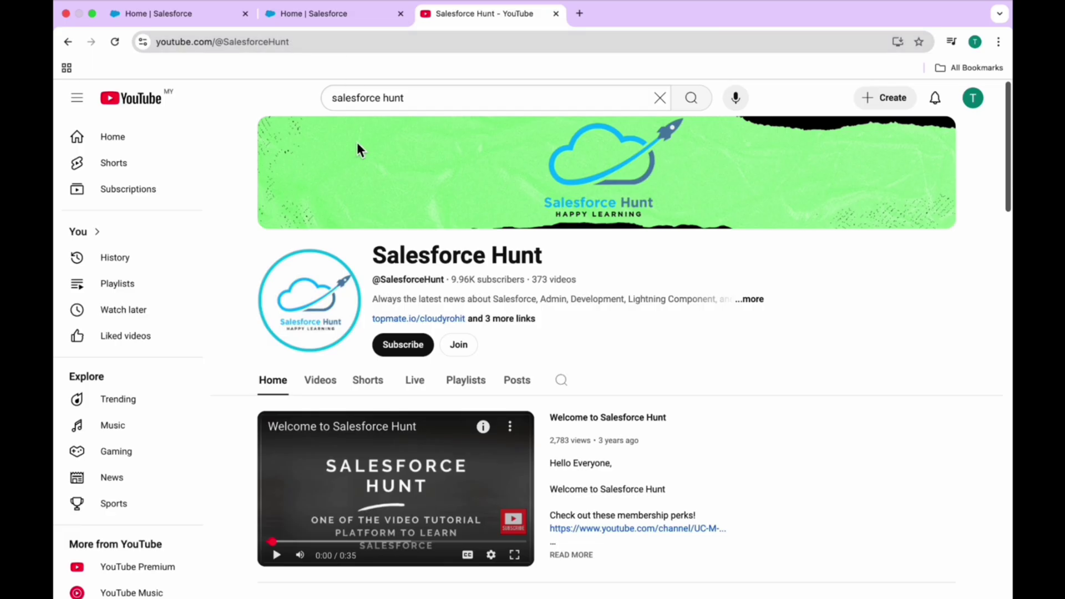
- Find the Flow Creation with Einstein page in Salesforce Setup and check the activation status of Create Flows with Einstein
{"action": "left_click", "coordinate": [318, 16]}
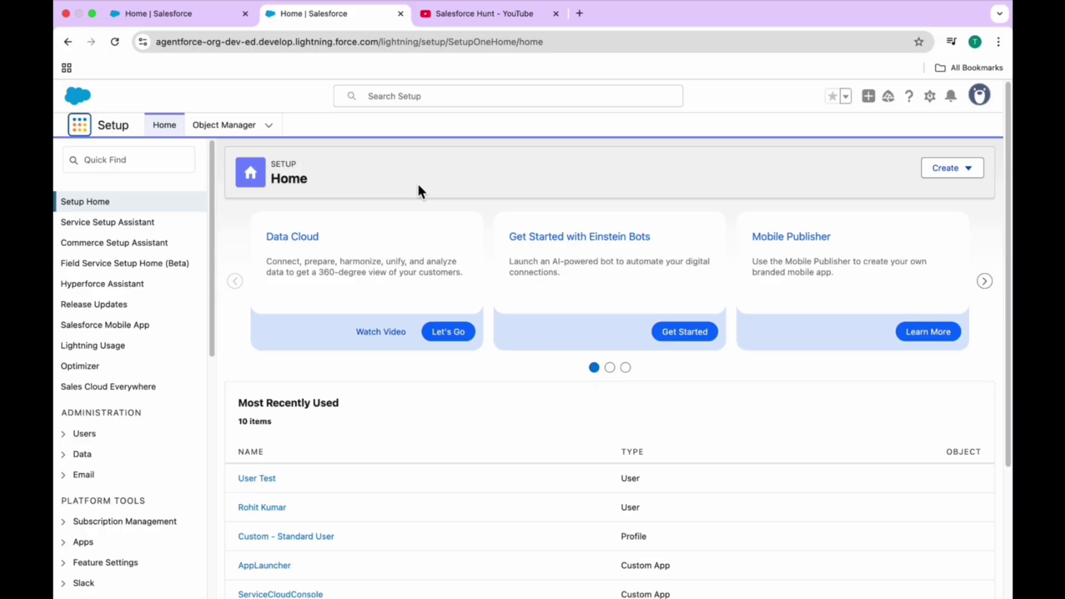
{"action": "scroll", "coordinate": [418, 192], "scroll_direction": "down", "scroll_amount": 1}
{"action": "left_click", "coordinate": [101, 163]}
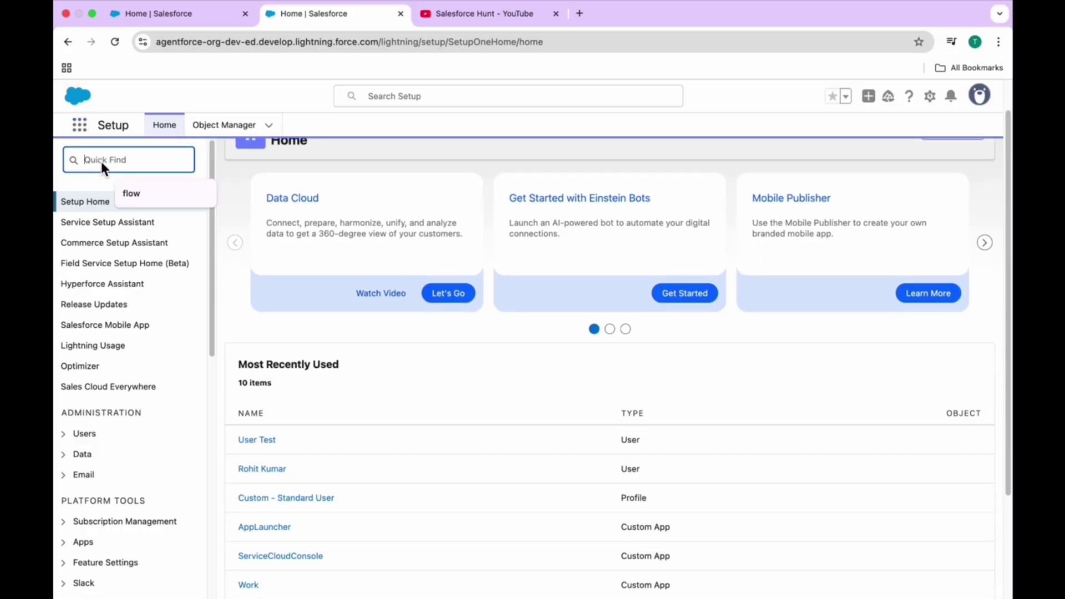
{"action": "type", "text": "flow crea"}
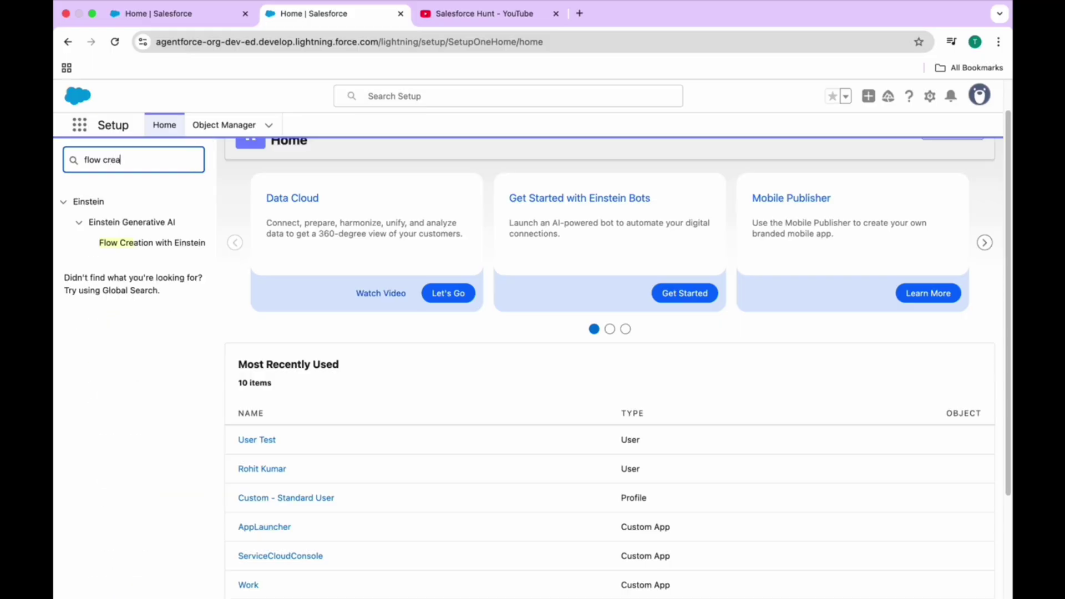
{"action": "left_click", "coordinate": [157, 245]}
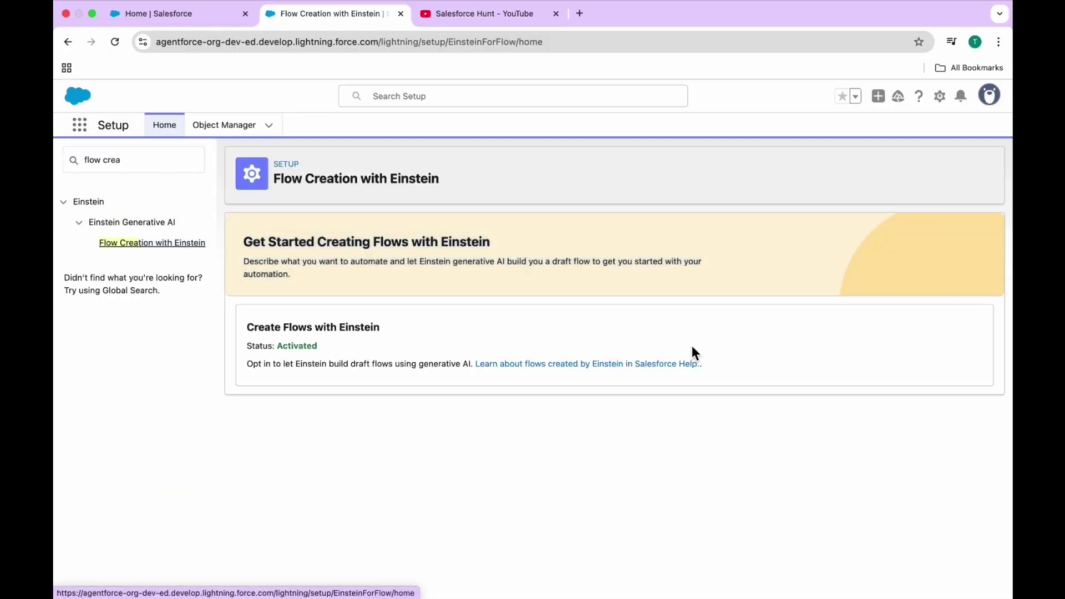
{"action": "left_click_drag", "start_coordinate": [275, 346], "coordinate": [337, 347]}
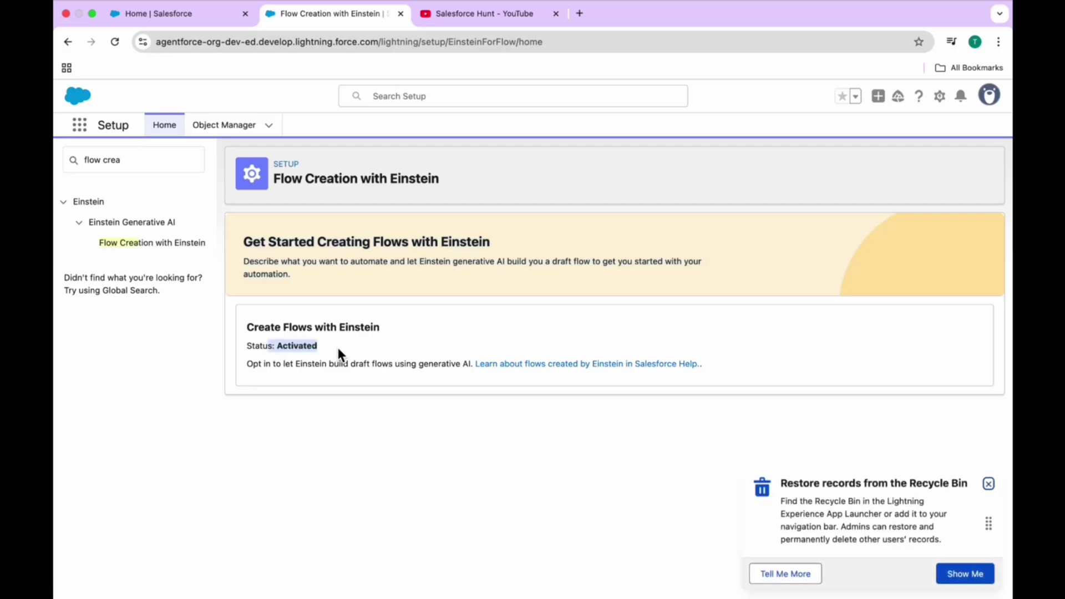
{"action": "left_click", "coordinate": [989, 485]}
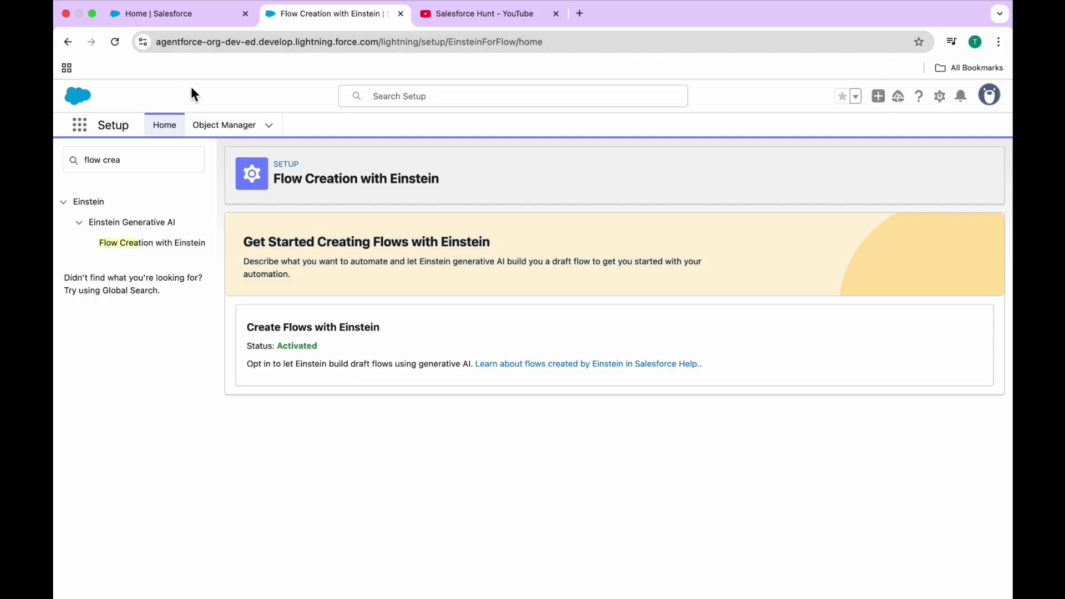
{"action": "left_click", "coordinate": [159, 123]}
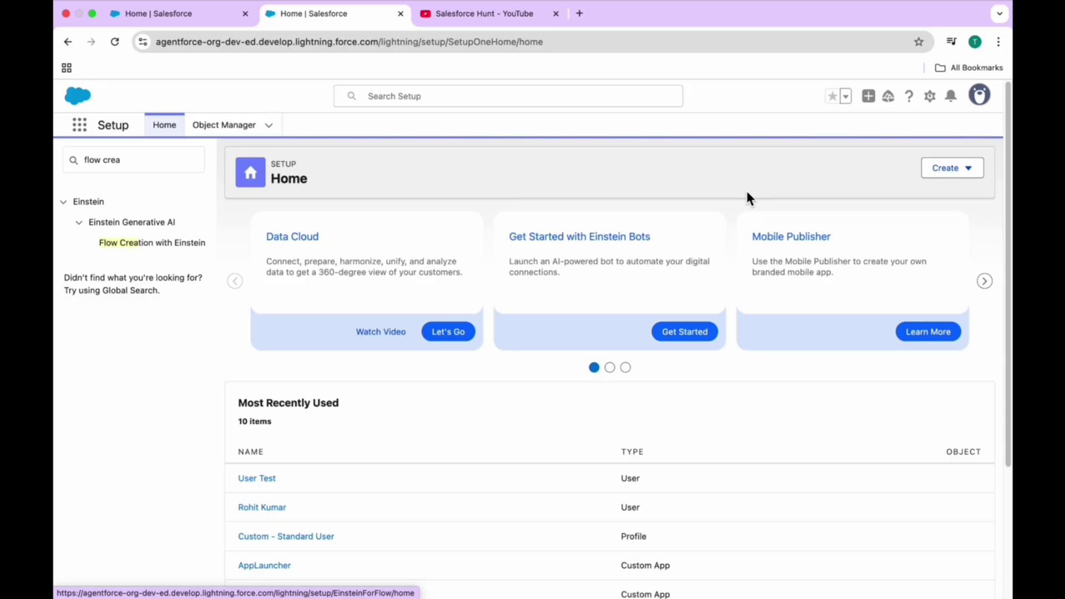
{"action": "left_click", "coordinate": [945, 172]}
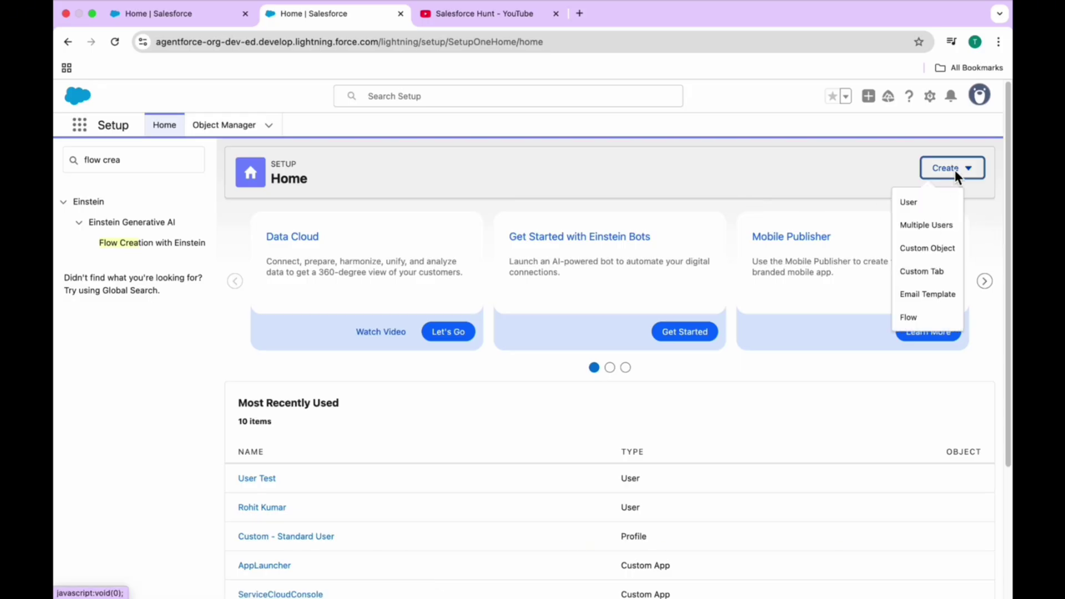
{"action": "left_click", "coordinate": [930, 318]}
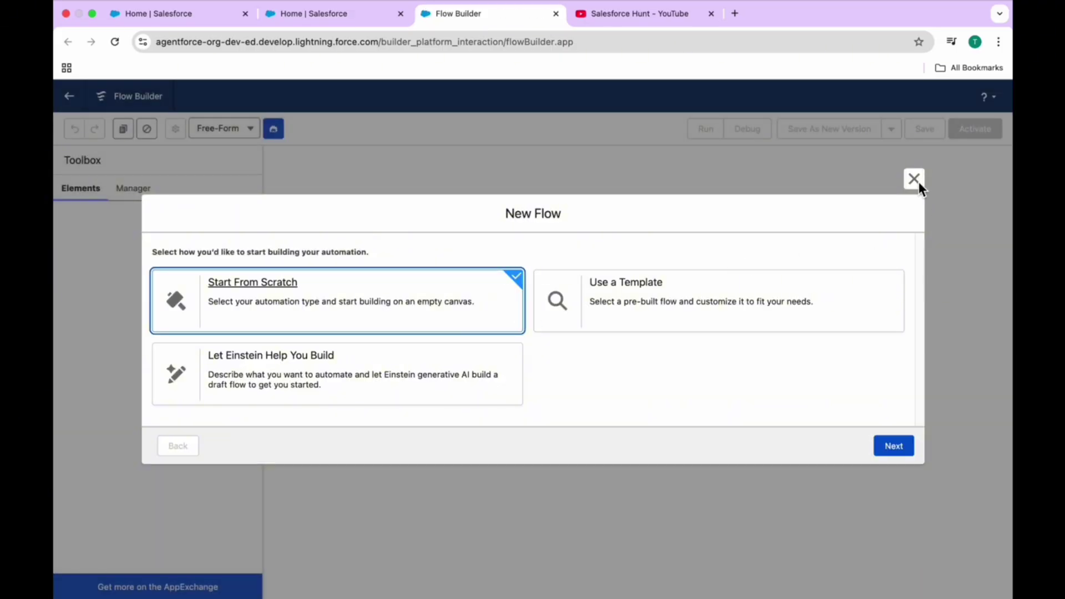
{"action": "left_click", "coordinate": [916, 180]}
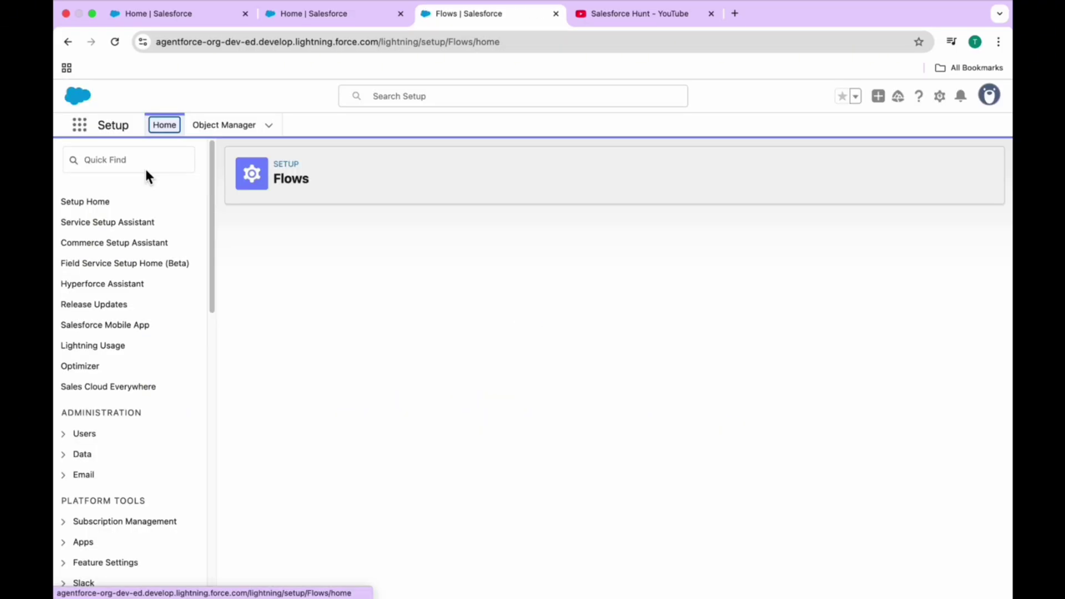
{"action": "left_click", "coordinate": [955, 168]}
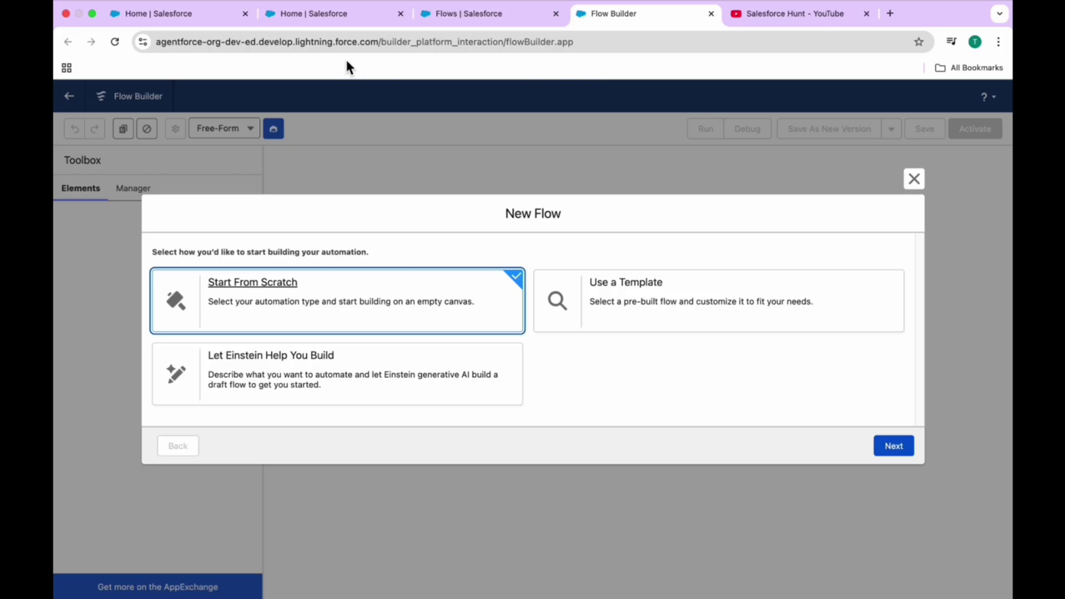
{"action": "left_click", "coordinate": [914, 179]}
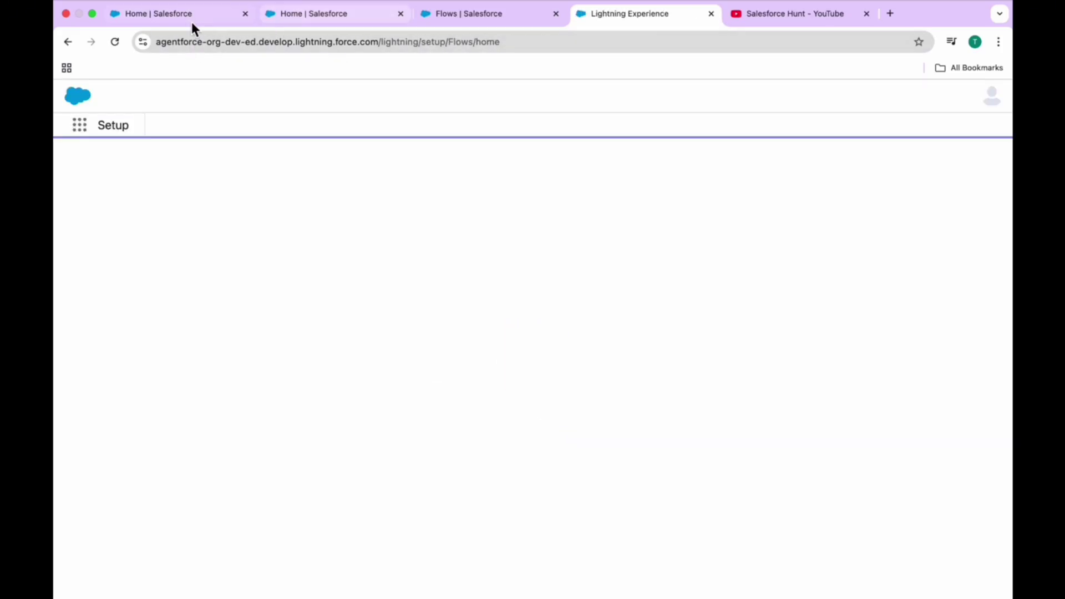
- Open the Automation app and start a new automation using the Let Einstein Help You Build option
{"action": "left_click", "coordinate": [192, 26]}
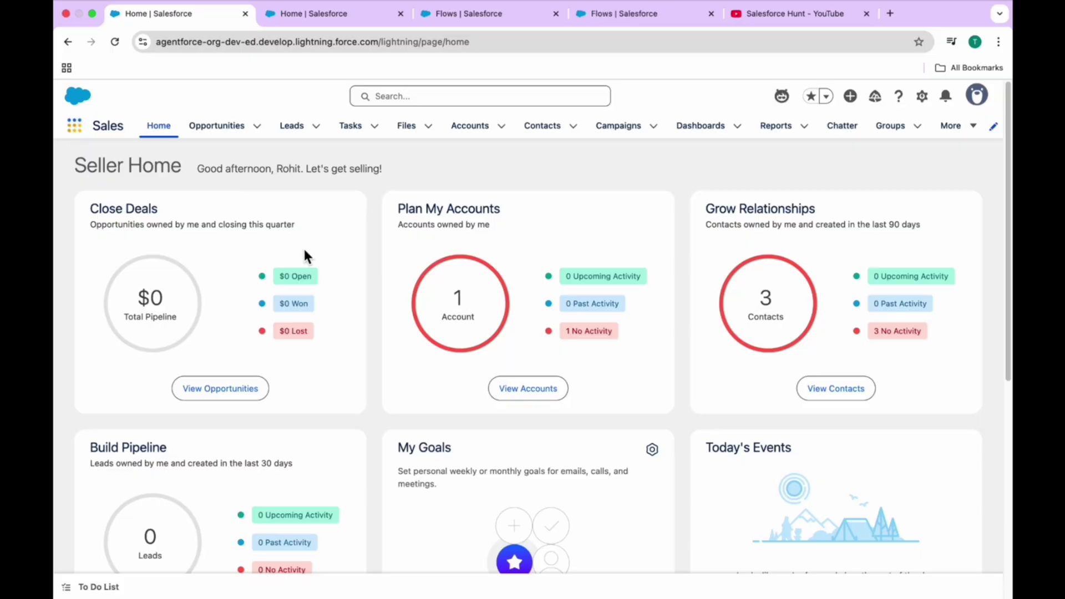
{"action": "type", "text": "auto"}
{"action": "left_click", "coordinate": [182, 228]}
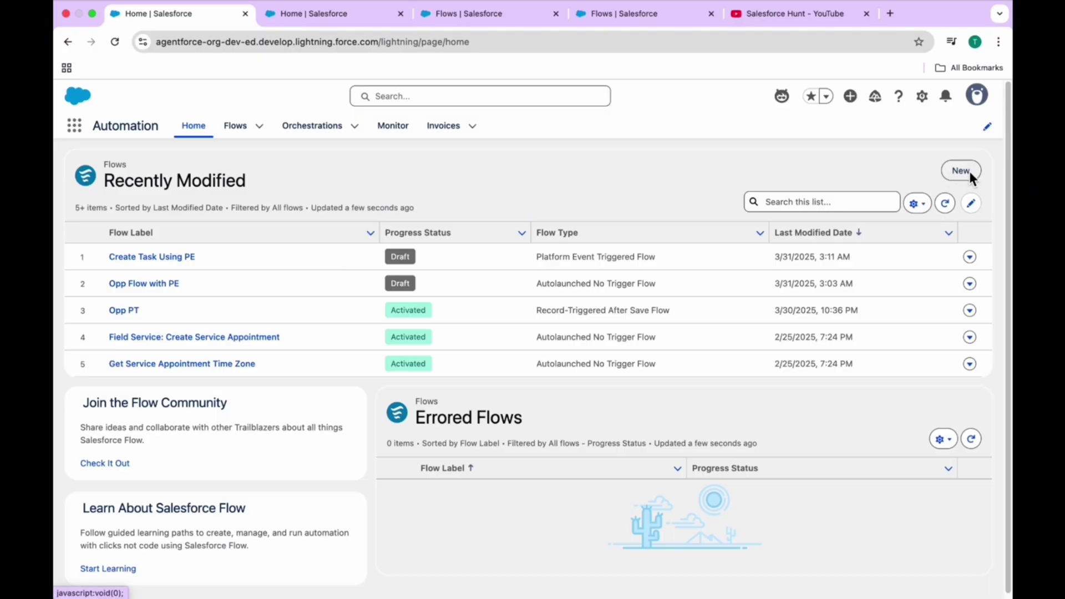
{"action": "left_click", "coordinate": [970, 171]}
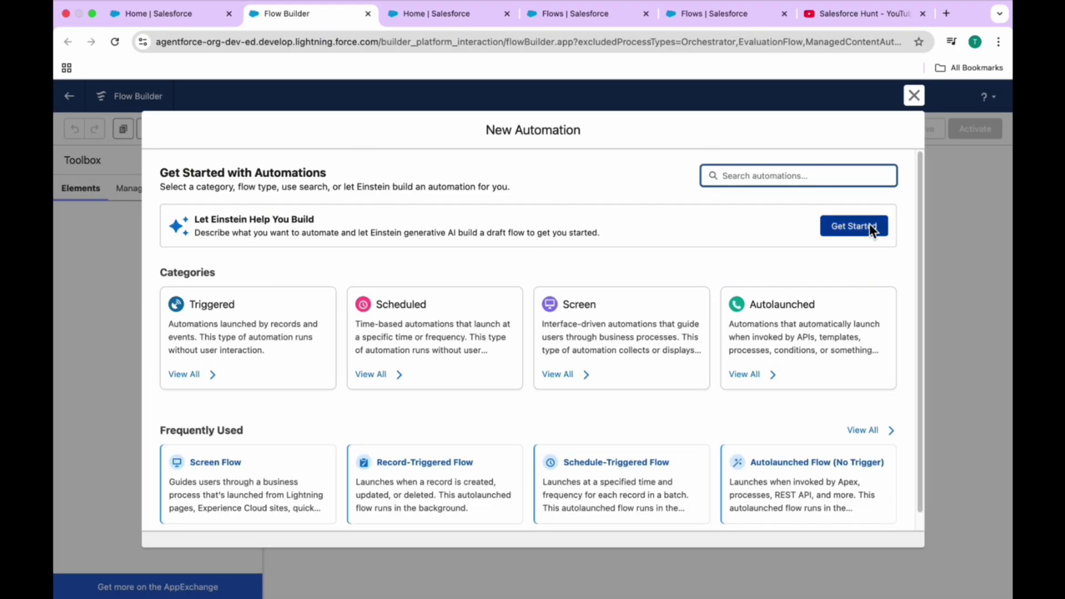
{"action": "left_click_drag", "start_coordinate": [195, 221], "coordinate": [239, 226]}
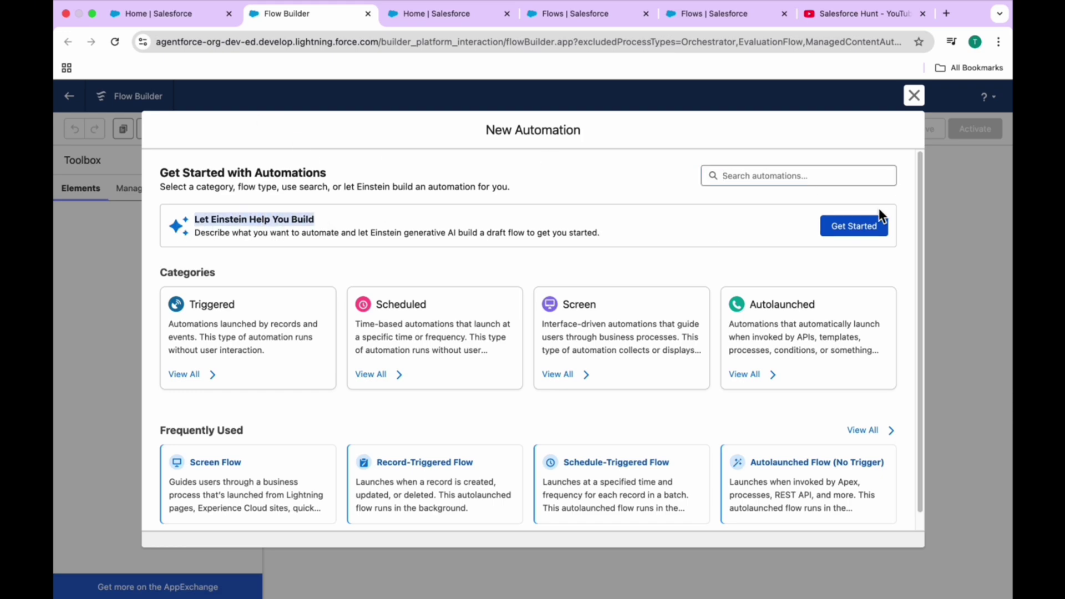
{"action": "left_click", "coordinate": [844, 228]}
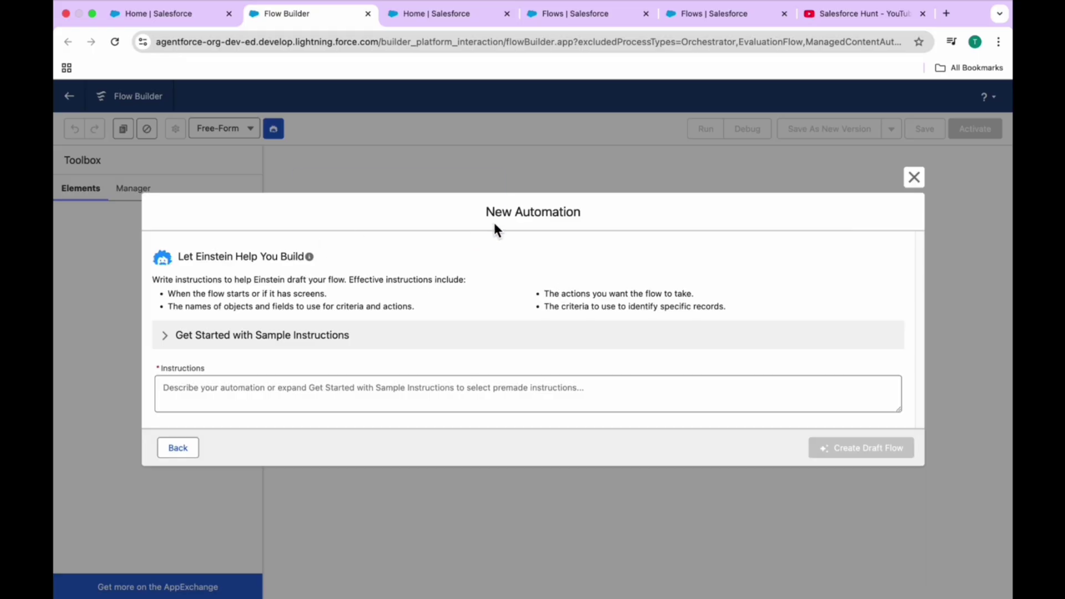
- Fill the automation instructions with the premade Send an Email sample about notifying the account owner of new contacts
{"action": "left_click", "coordinate": [168, 343]}
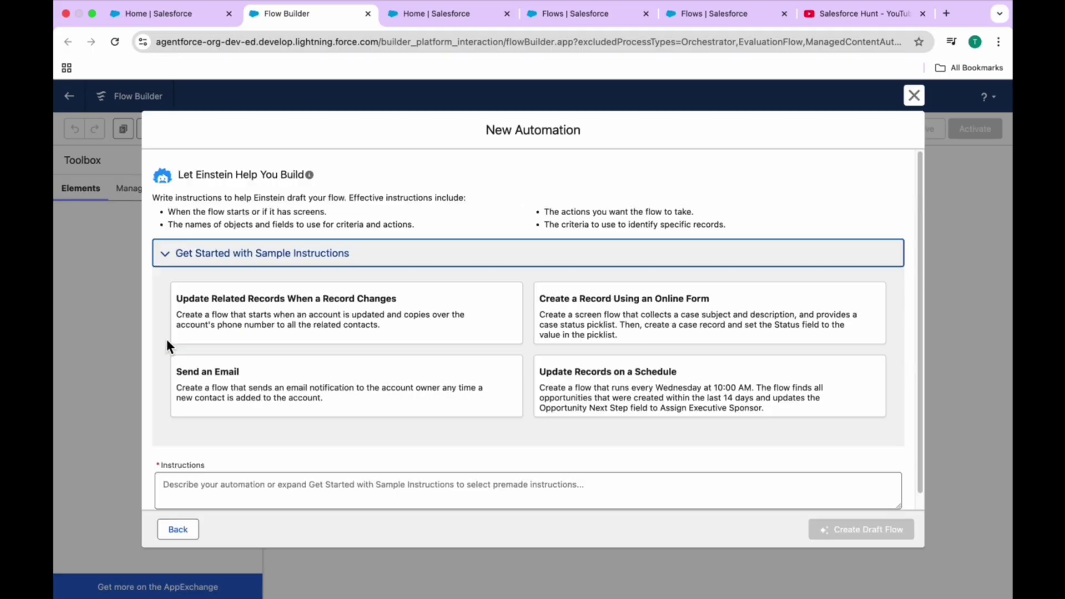
{"action": "left_click", "coordinate": [165, 258]}
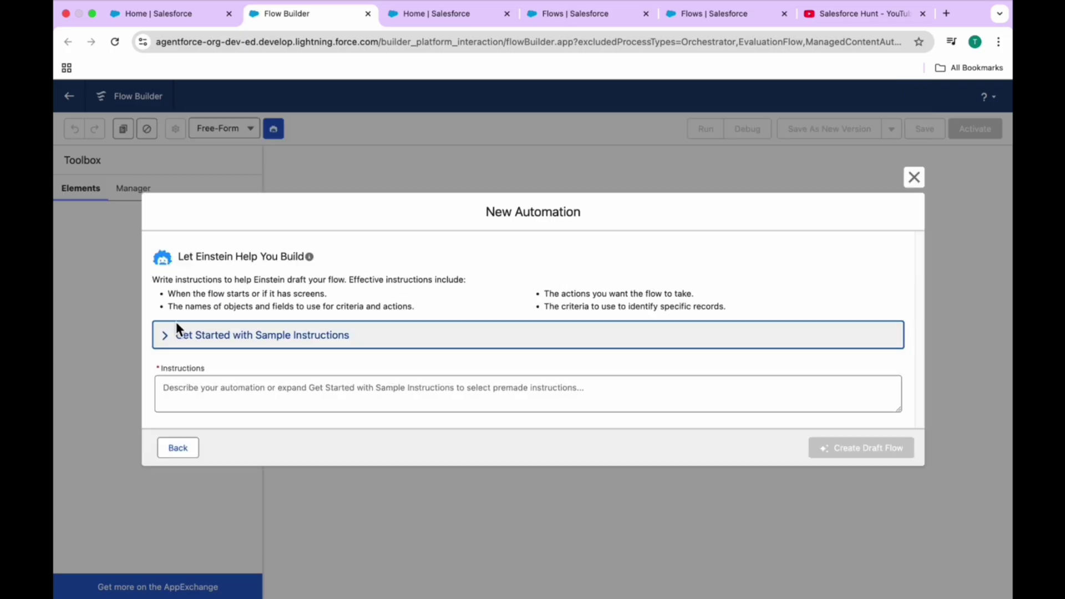
{"action": "left_click", "coordinate": [165, 334]}
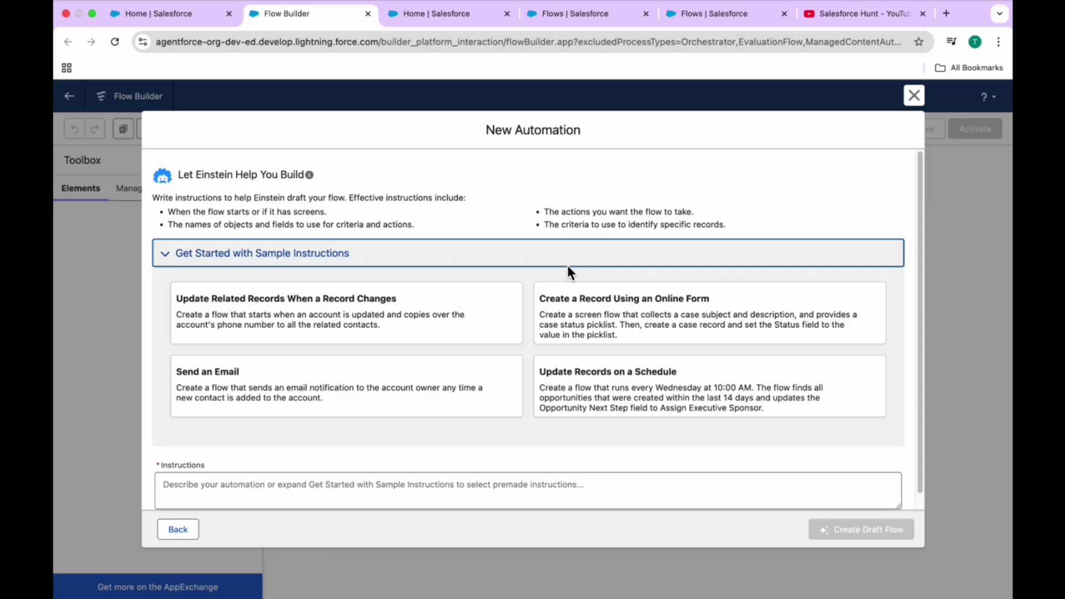
{"action": "scroll", "coordinate": [568, 266], "scroll_direction": "down", "scroll_amount": 1}
{"action": "left_click", "coordinate": [207, 477]}
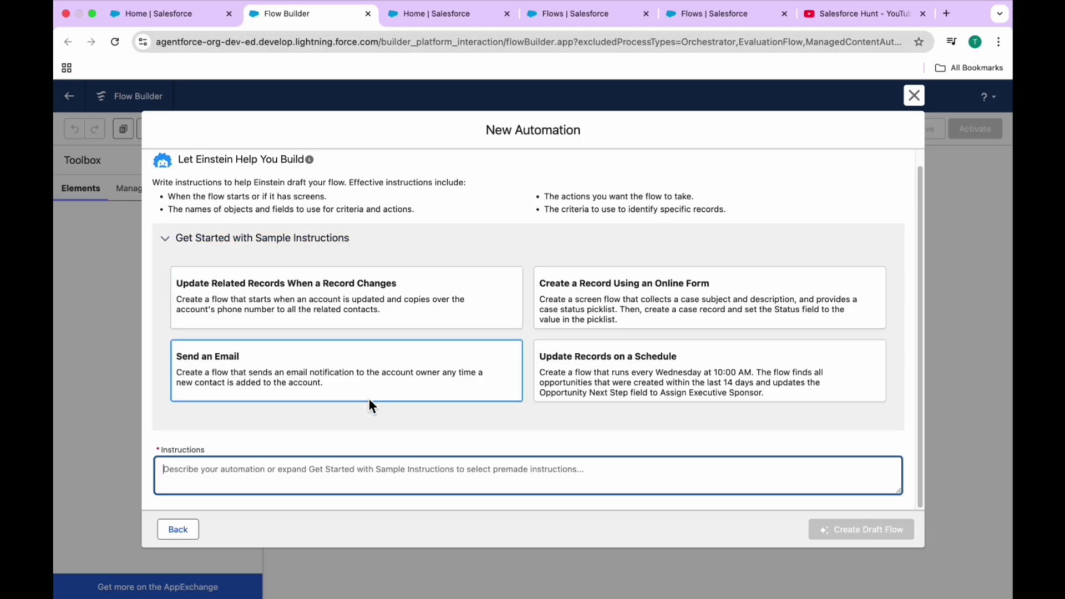
{"action": "left_click", "coordinate": [303, 360]}
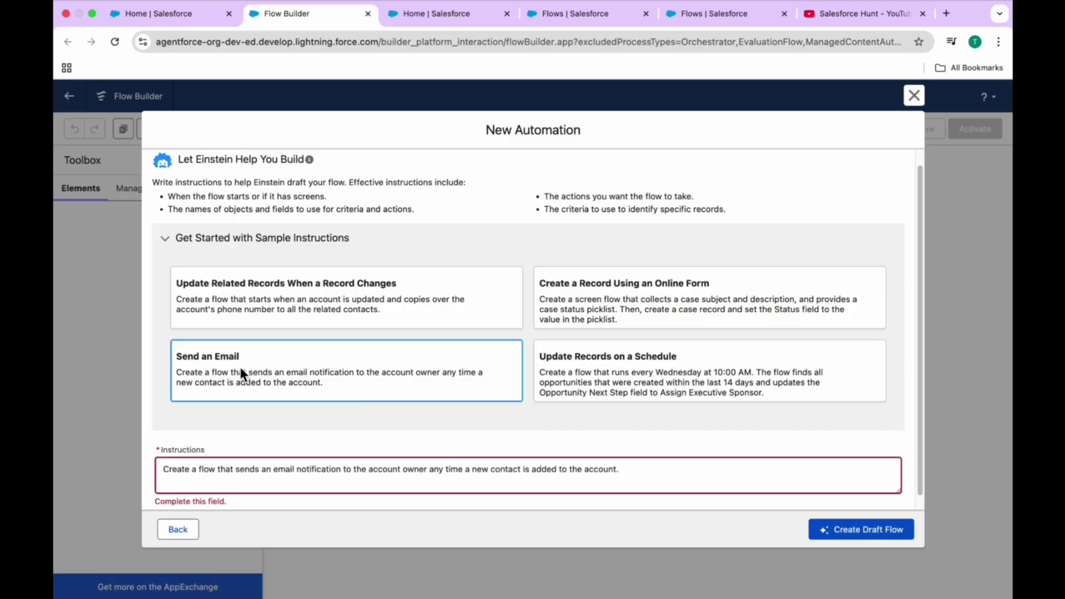
{"action": "scroll", "coordinate": [218, 481], "scroll_direction": "down", "scroll_amount": 1}
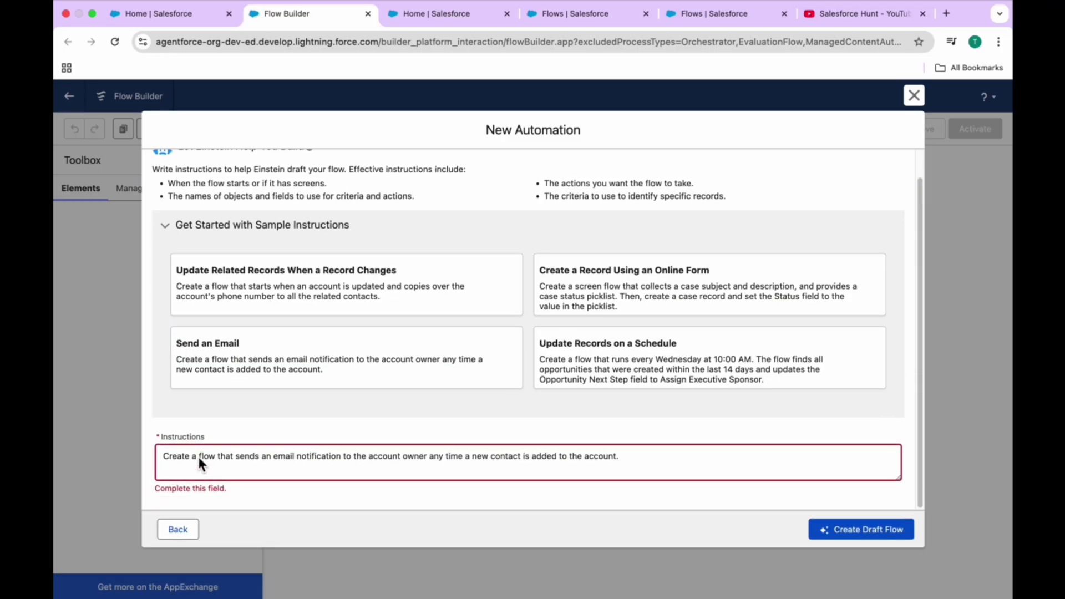
- Review the filled-in email notification instructions and have Einstein create the draft flow from them
{"action": "left_click_drag", "start_coordinate": [163, 457], "coordinate": [630, 460]}
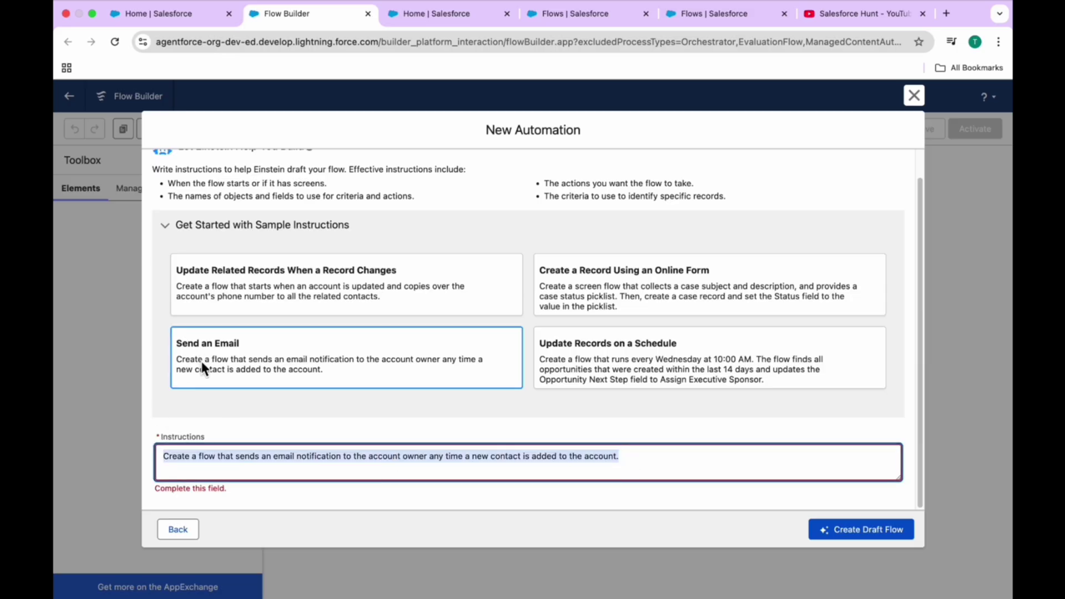
{"action": "left_click_drag", "start_coordinate": [182, 358], "coordinate": [319, 391]}
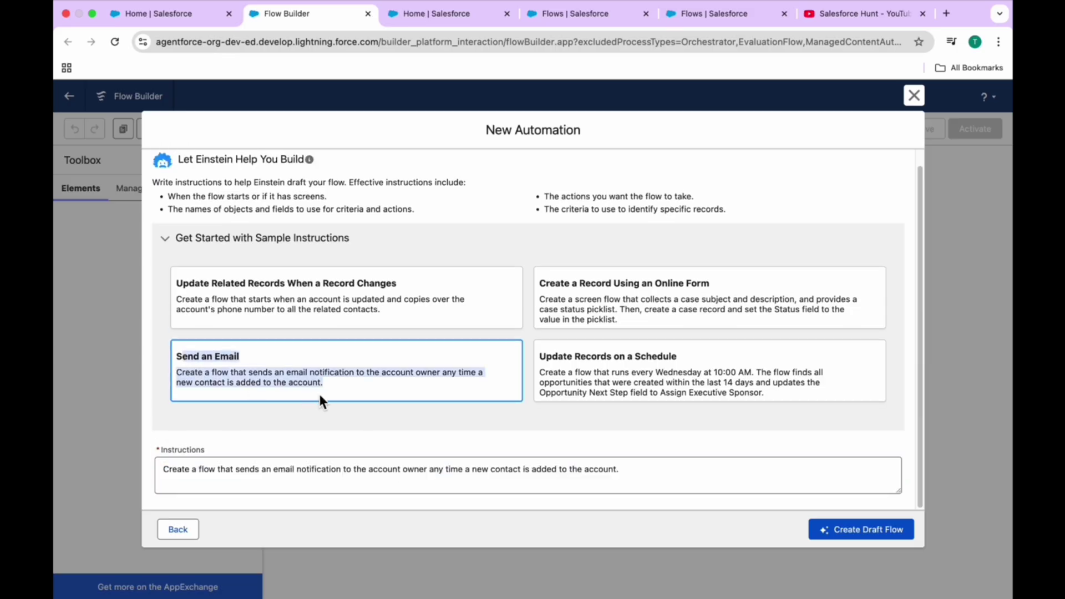
{"action": "left_click", "coordinate": [211, 473]}
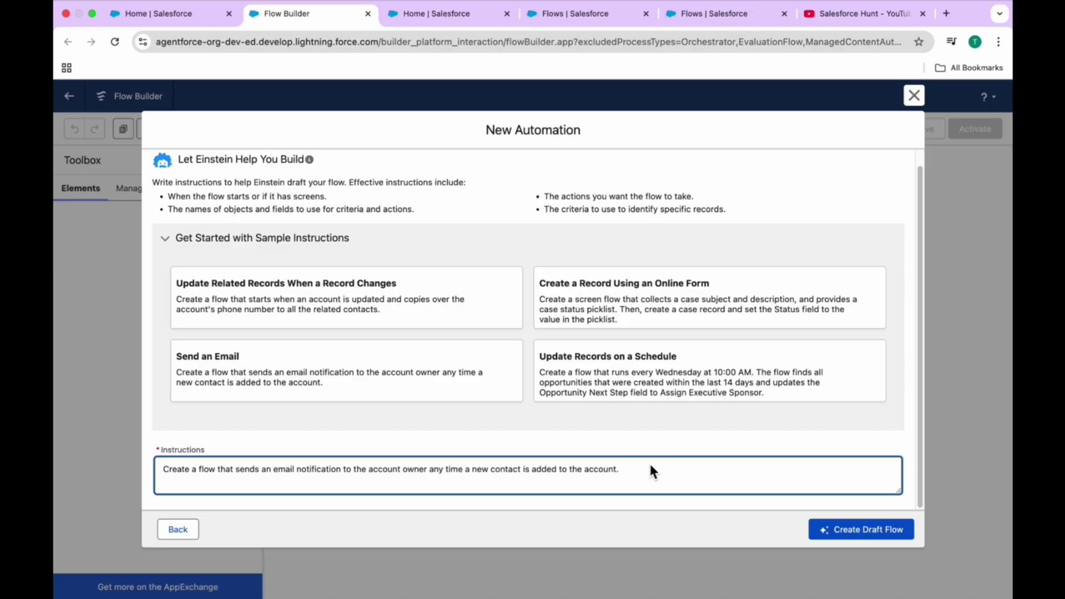
{"action": "left_click_drag", "start_coordinate": [650, 471], "coordinate": [208, 470]}
{"action": "left_click", "coordinate": [647, 434]}
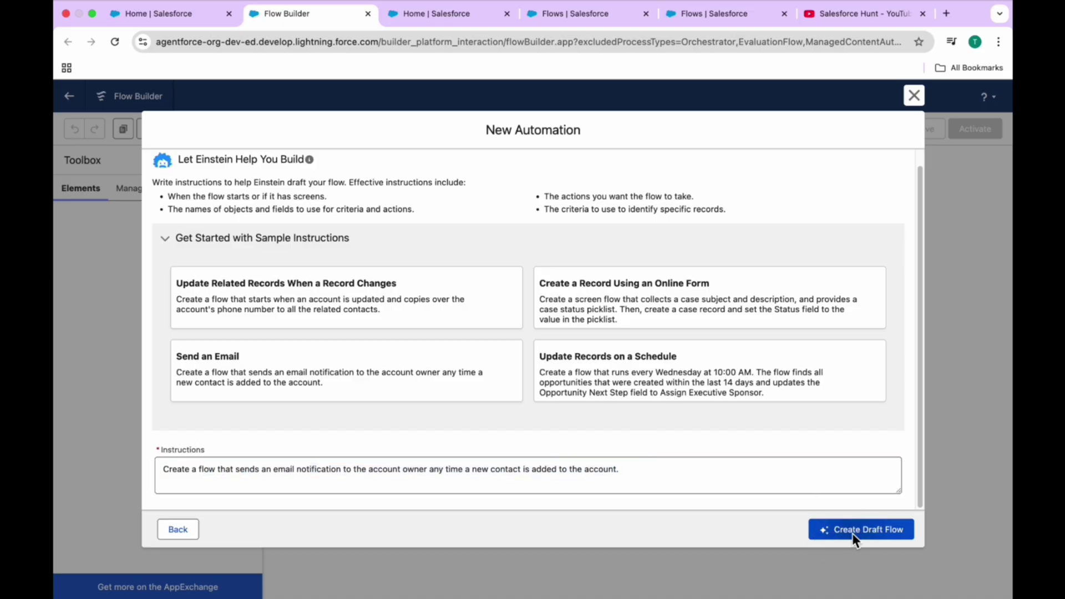
{"action": "left_click", "coordinate": [852, 530]}
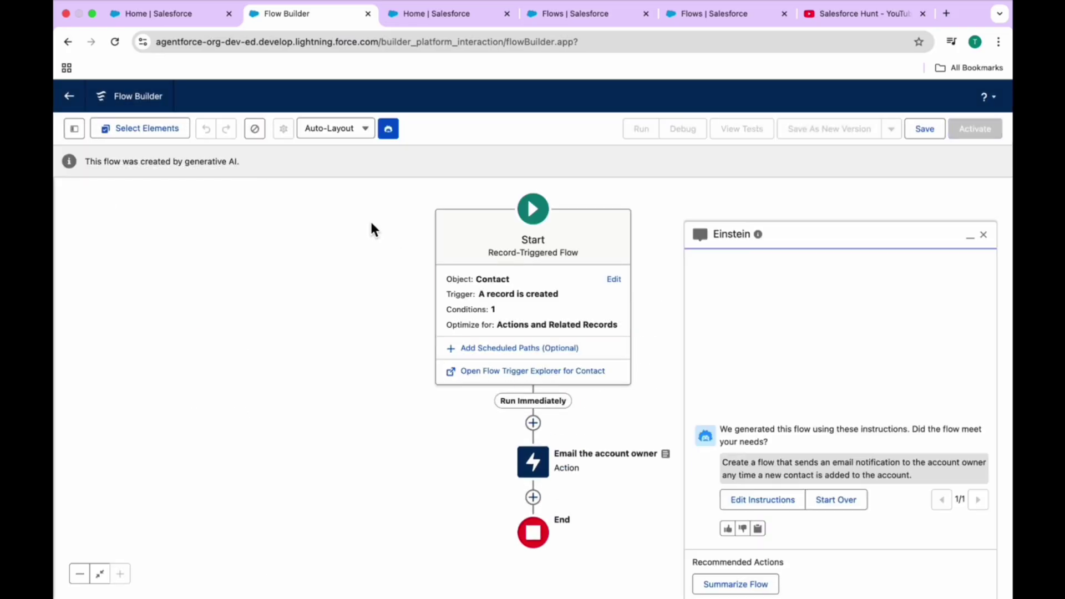
- Hide the Einstein panel in the generated flow and show it again
{"action": "left_click", "coordinate": [389, 135]}
{"action": "left_click", "coordinate": [388, 134]}
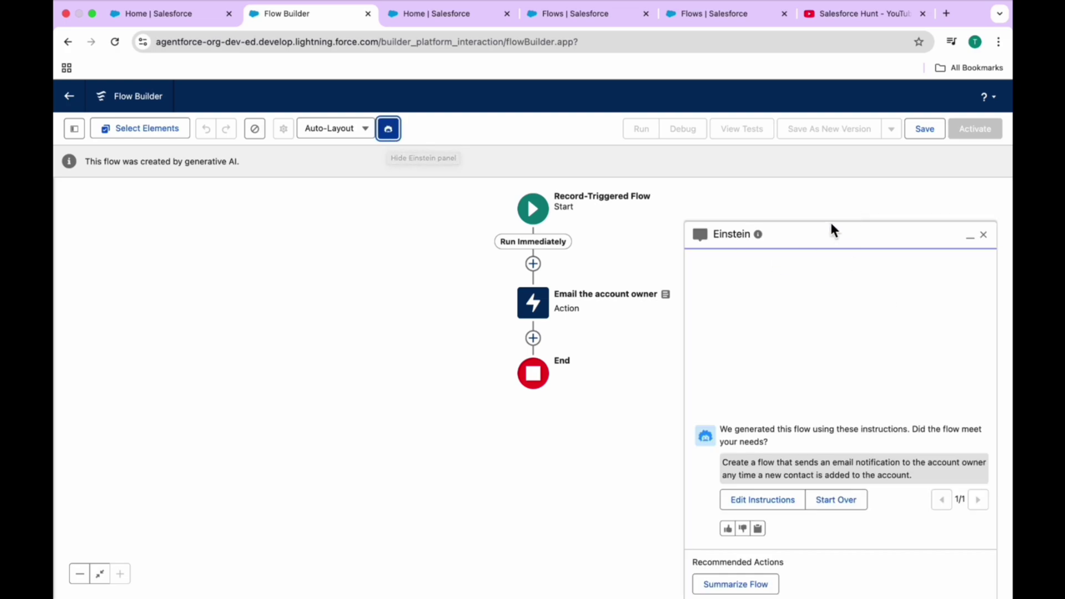
{"action": "left_click", "coordinate": [388, 131]}
{"action": "left_click", "coordinate": [388, 131]}
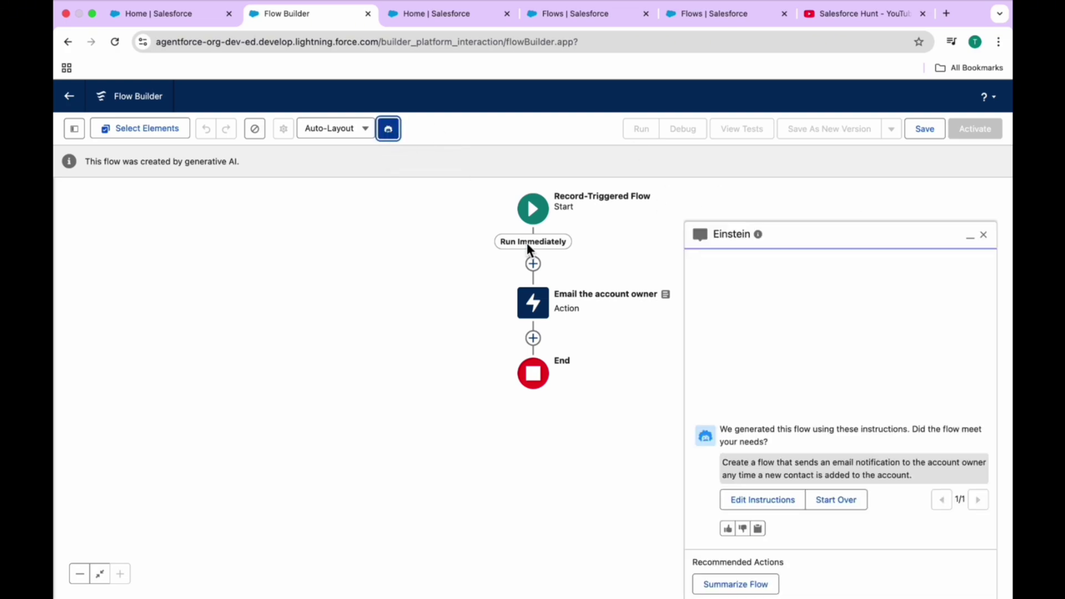
- Examine the frmEmailMessageBody formula among the generated flow's resources and close it without changes
{"action": "left_click_drag", "start_coordinate": [584, 237], "coordinate": [350, 253]}
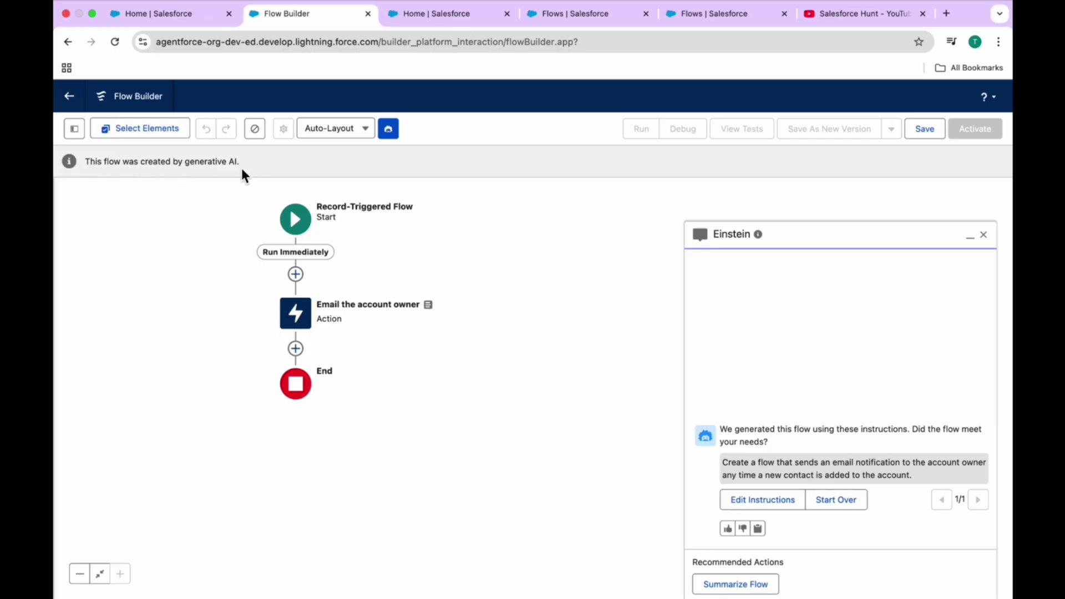
{"action": "left_click", "coordinate": [76, 127]}
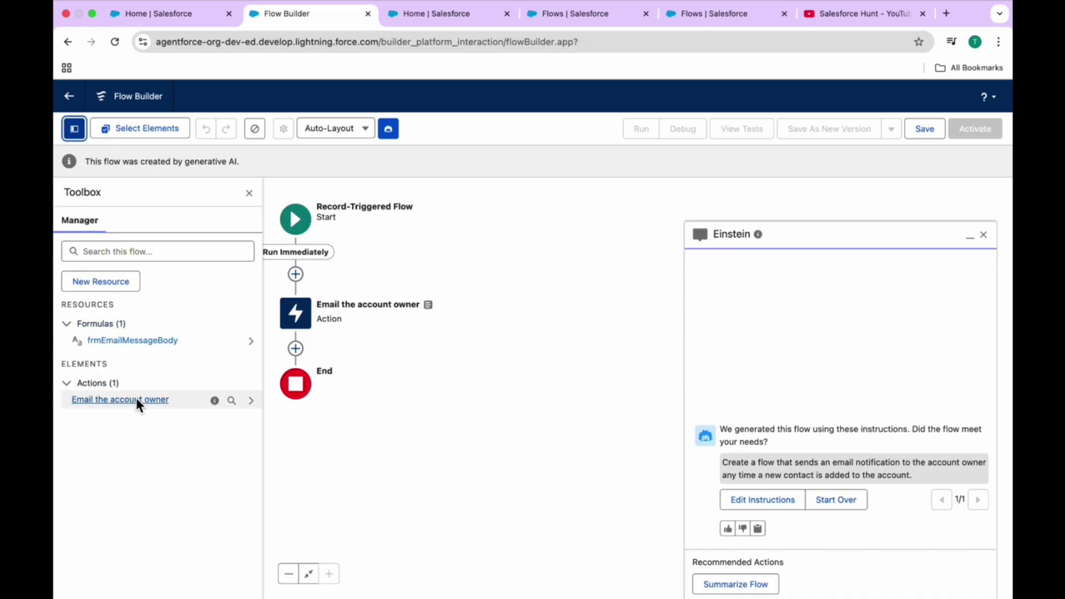
{"action": "left_click", "coordinate": [114, 341]}
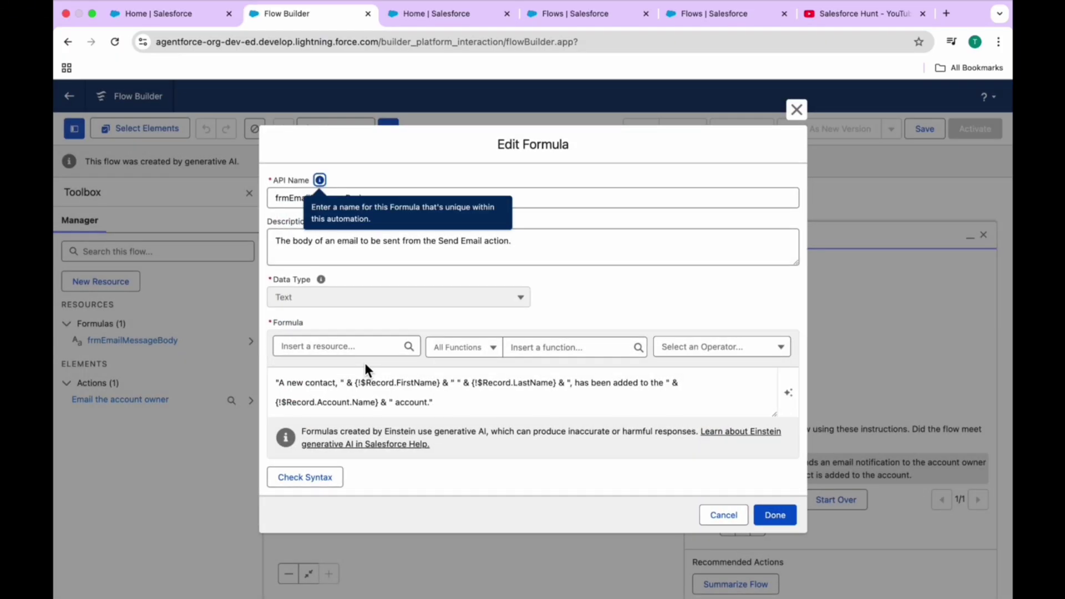
{"action": "left_click_drag", "start_coordinate": [435, 402], "coordinate": [269, 383]}
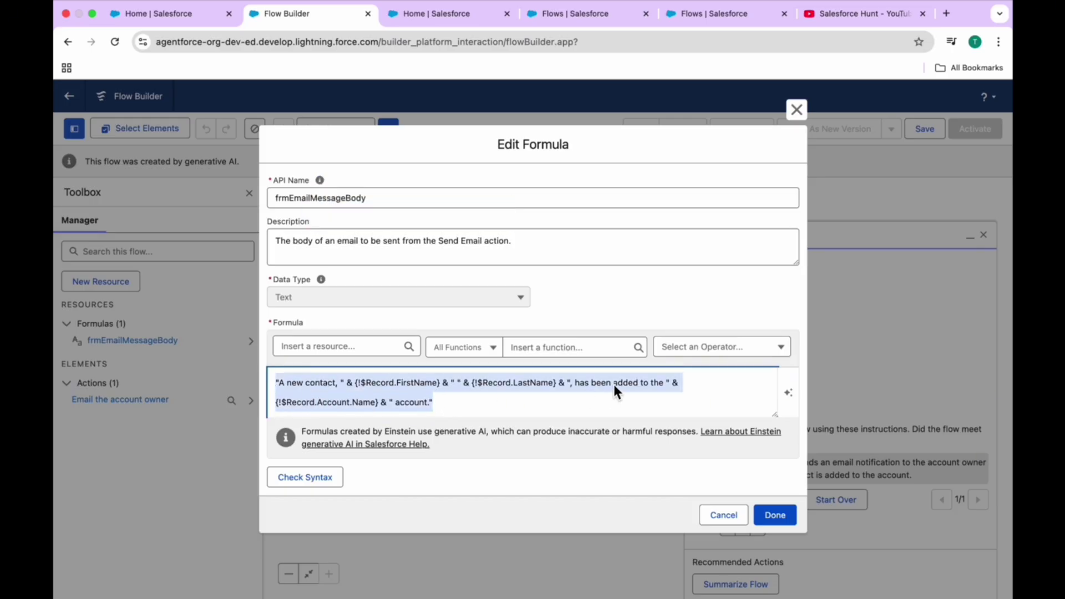
{"action": "left_click", "coordinate": [795, 110]}
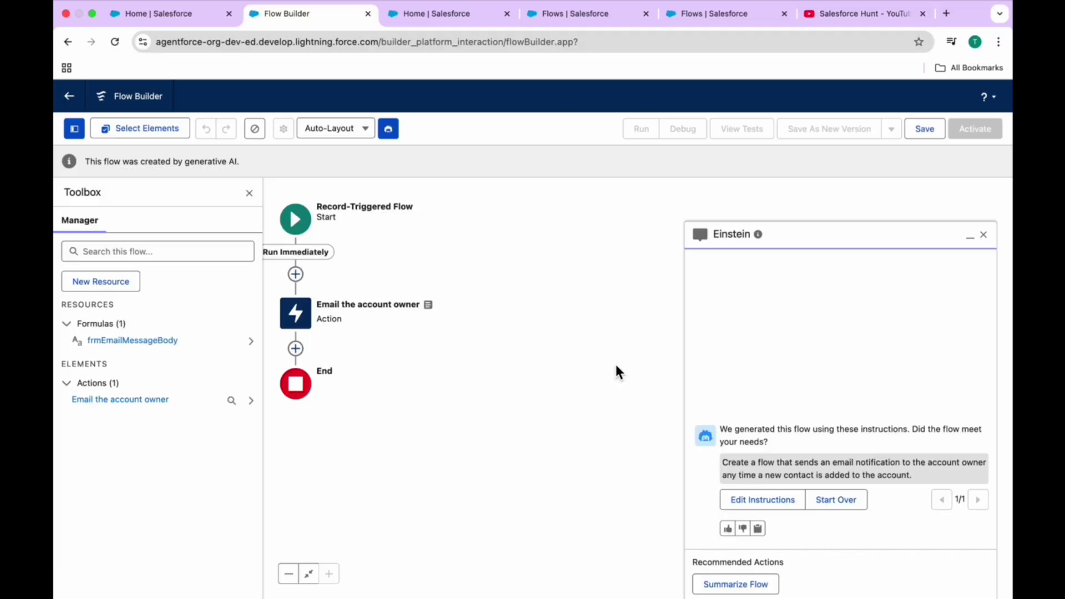
- Have Einstein summarize the generated email notification flow and read through the summary
{"action": "left_click_drag", "start_coordinate": [430, 227], "coordinate": [569, 246]}
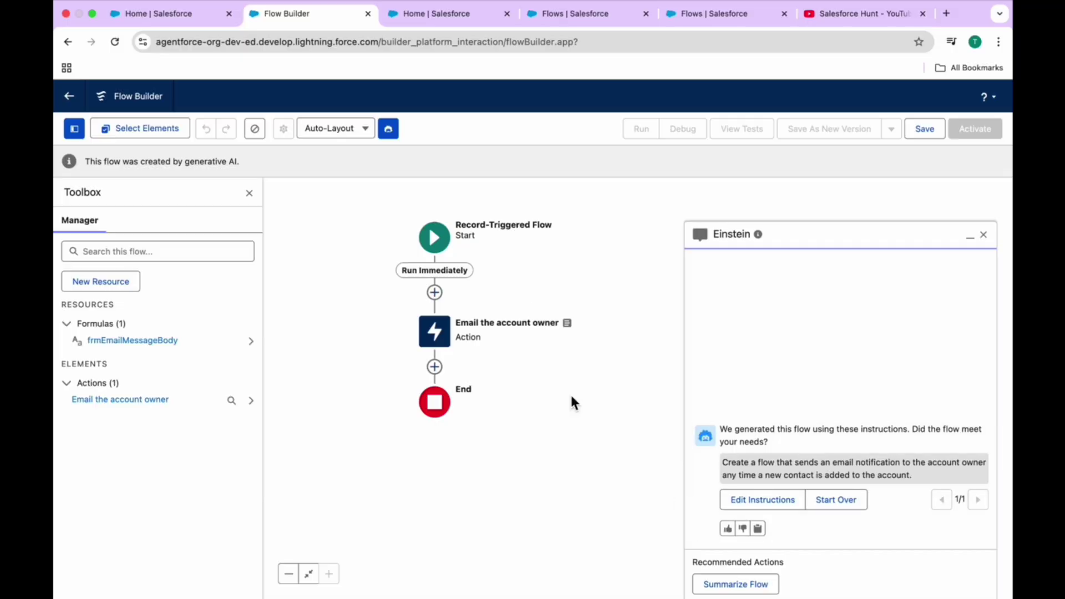
{"action": "left_click", "coordinate": [769, 587]}
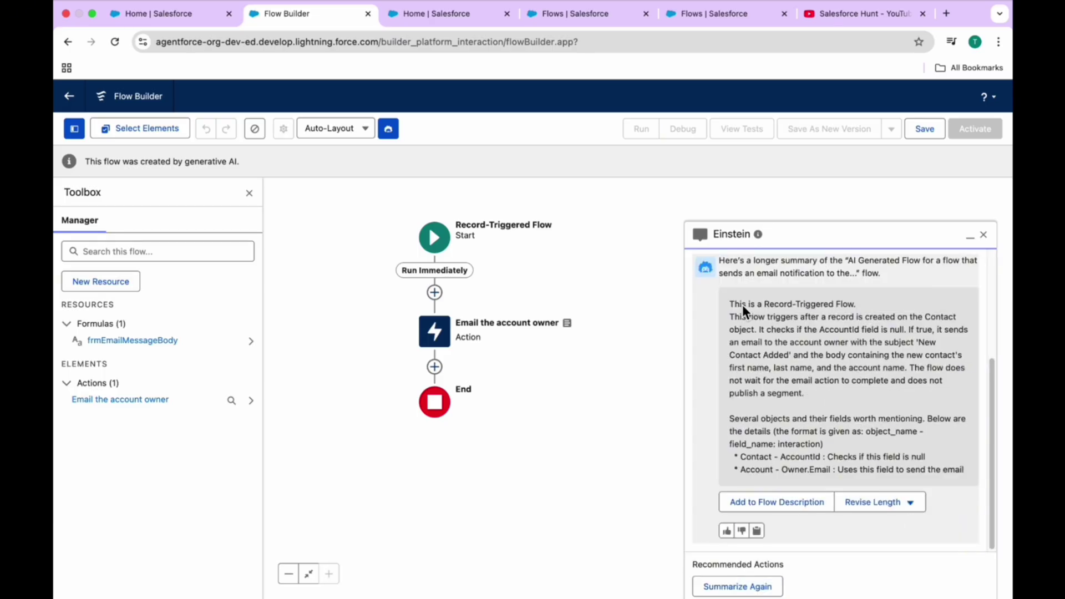
{"action": "left_click_drag", "start_coordinate": [730, 305], "coordinate": [843, 304]}
{"action": "left_click_drag", "start_coordinate": [786, 394], "coordinate": [827, 375]}
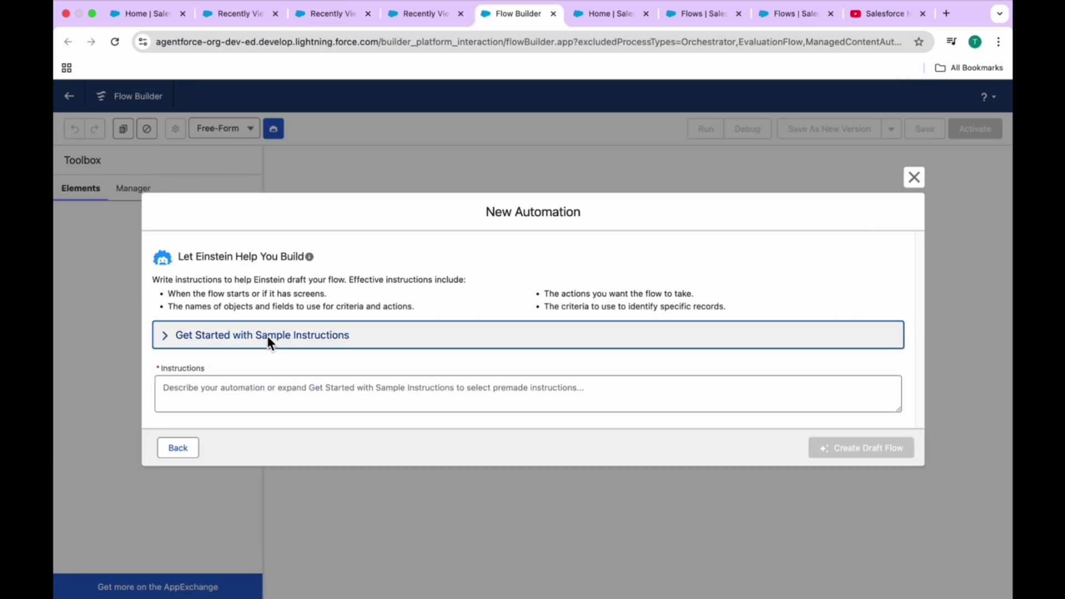
- Fill the new automation's instructions with the premade Update Related Records When a Record Changes sample
{"action": "left_click", "coordinate": [268, 335]}
{"action": "scroll", "coordinate": [370, 405], "scroll_direction": "down", "scroll_amount": 1}
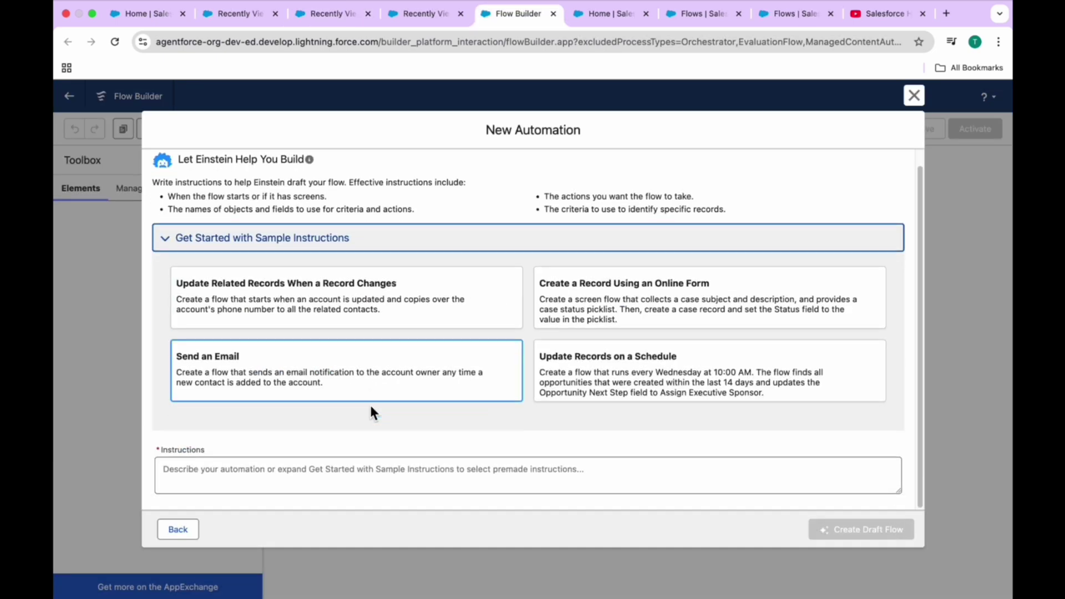
{"action": "left_click", "coordinate": [318, 314]}
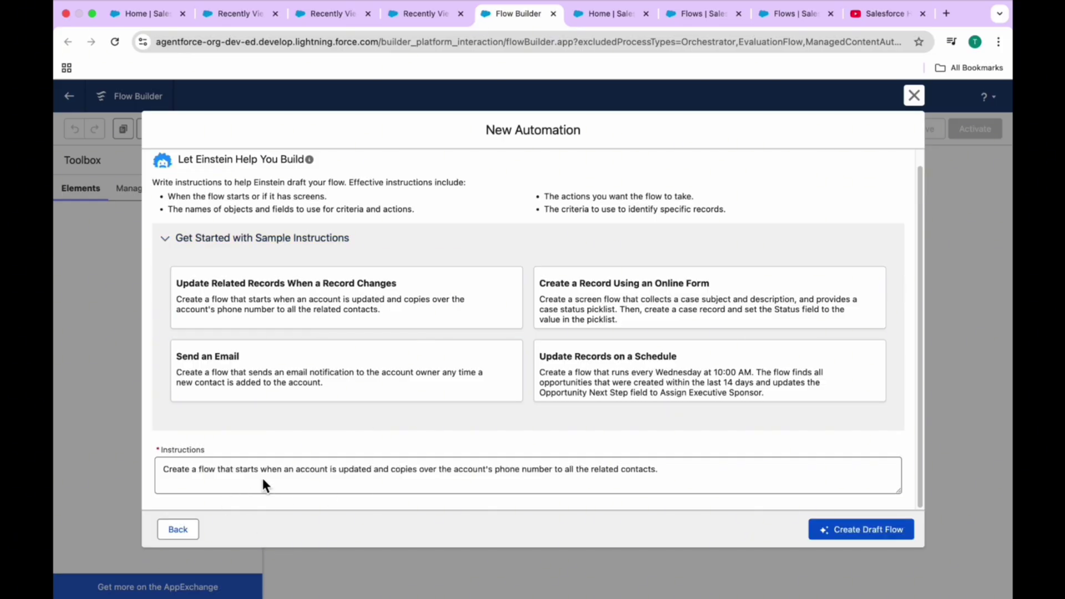
- Replace "account" and "account's" with "Opportunity" in the instructions and have Einstein create the draft flow
{"action": "left_click", "coordinate": [313, 476]}
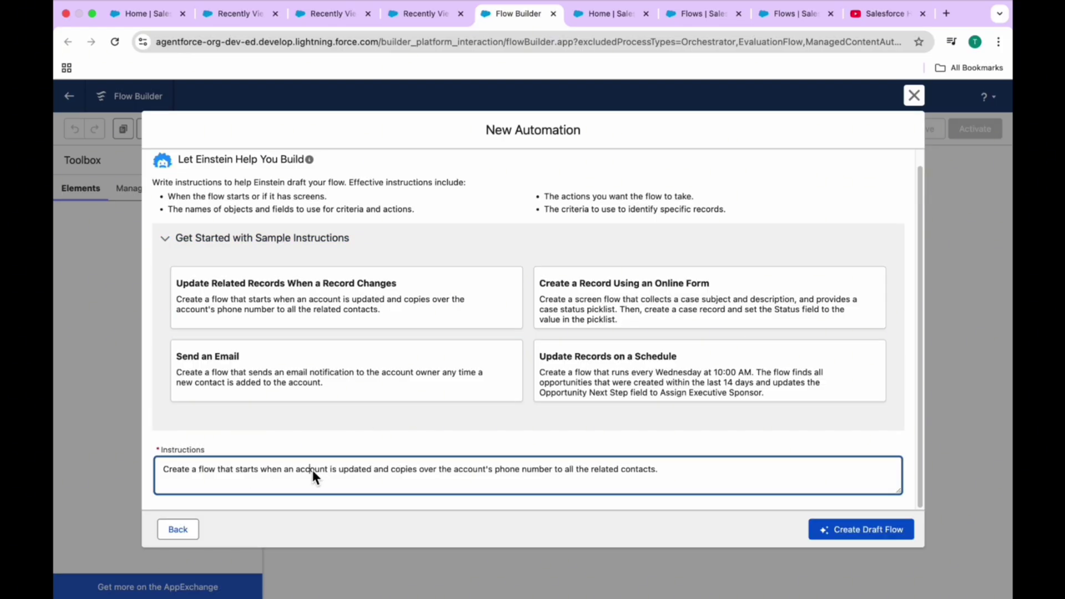
{"action": "type", "text": "Oppo"}
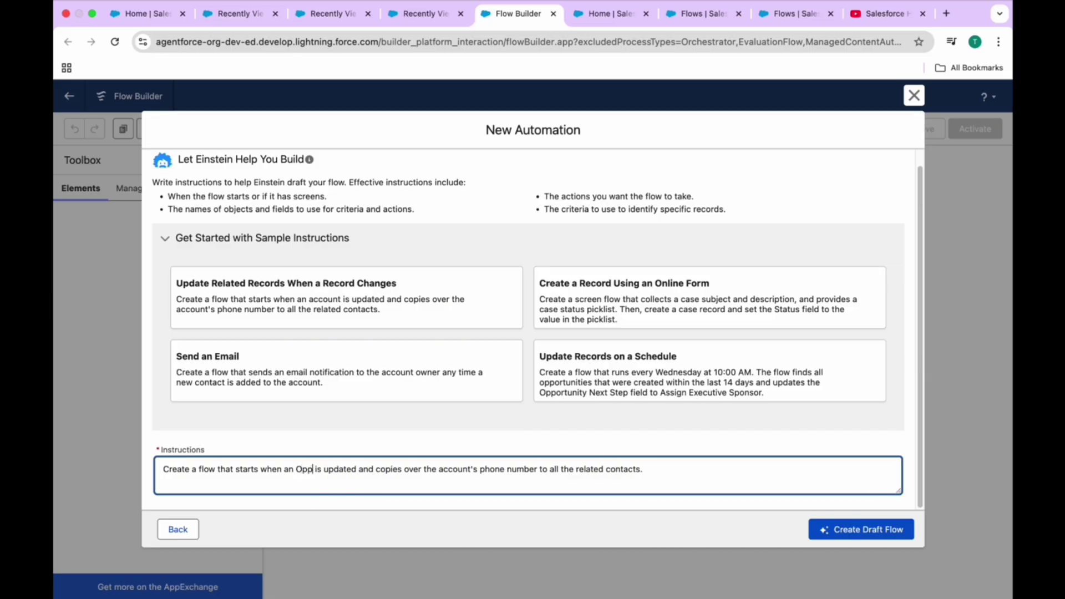
{"action": "type", "text": "rtunity"}
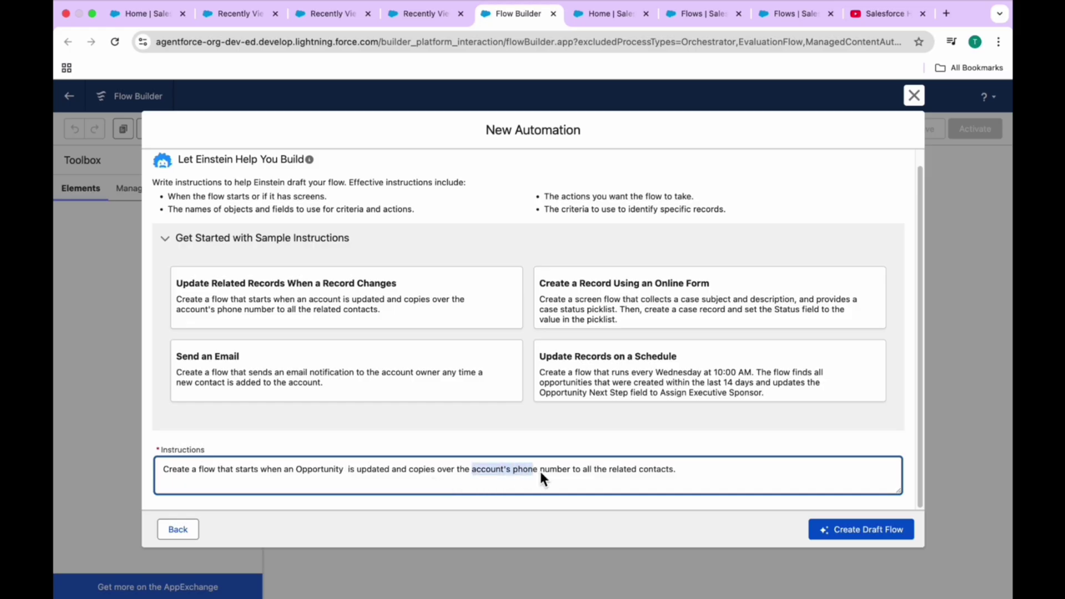
{"action": "left_click", "coordinate": [488, 471]}
{"action": "type", "text": "Oppp"}
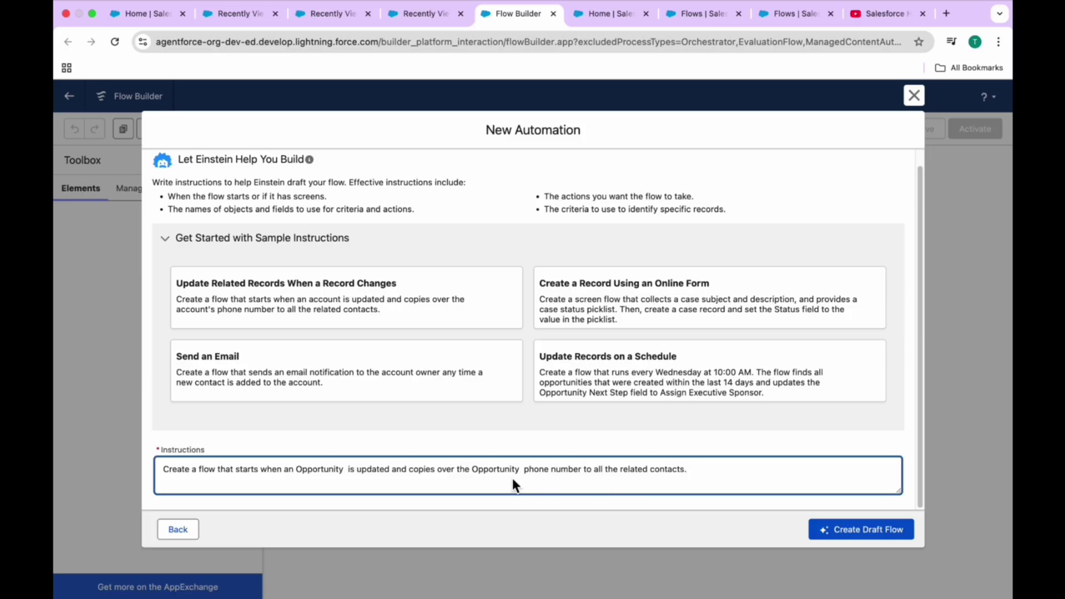
{"action": "left_click", "coordinate": [527, 470]}
{"action": "key", "text": "BackSpace"}
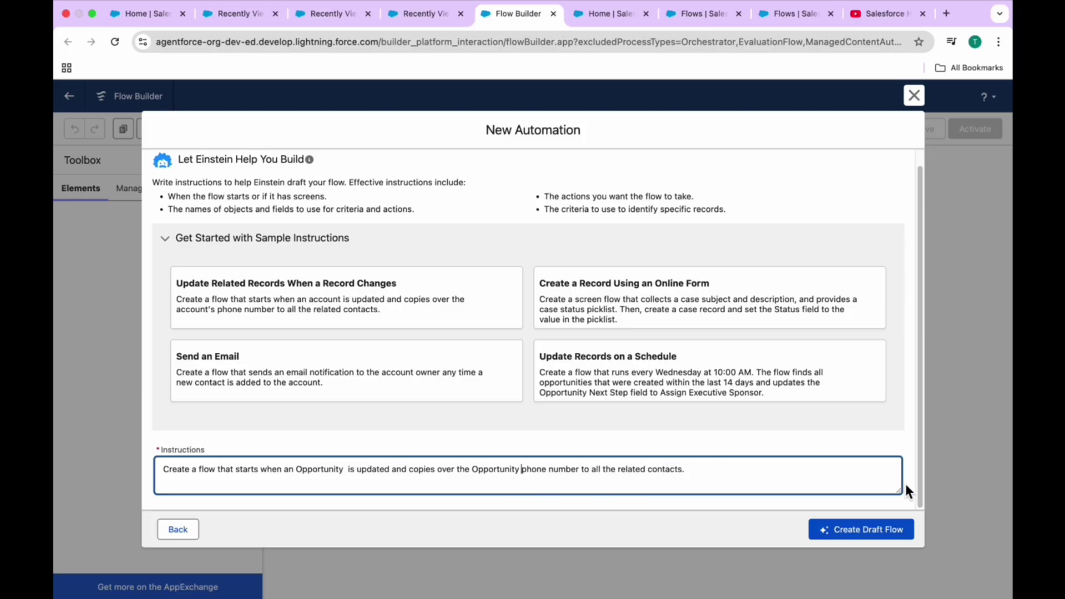
{"action": "left_click", "coordinate": [860, 530]}
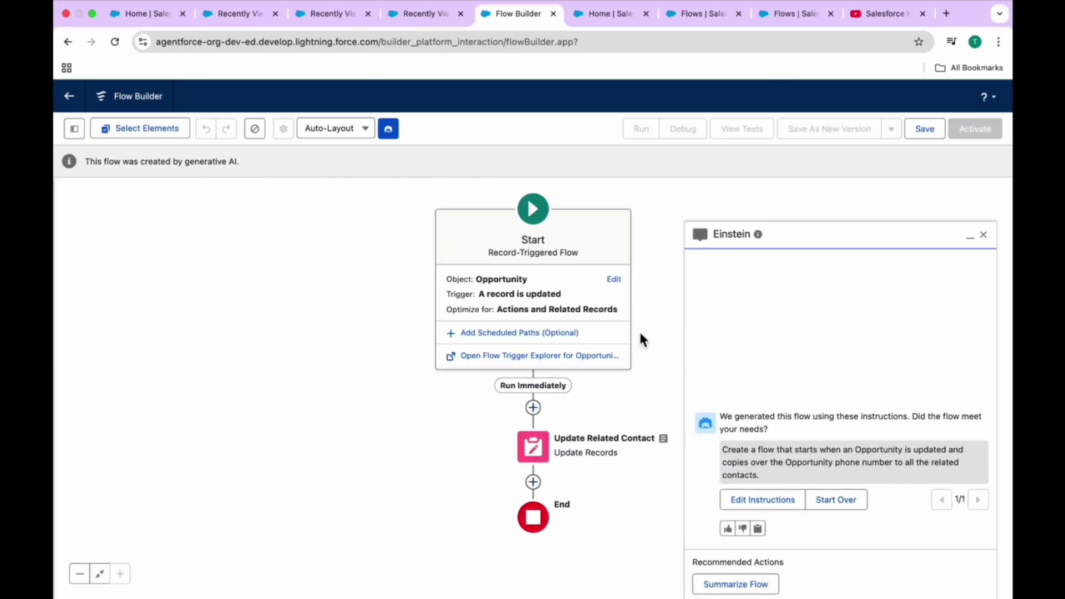
- Have Einstein summarize the generated Opportunity record-triggered flow
{"action": "left_click_drag", "start_coordinate": [577, 264], "coordinate": [462, 245]}
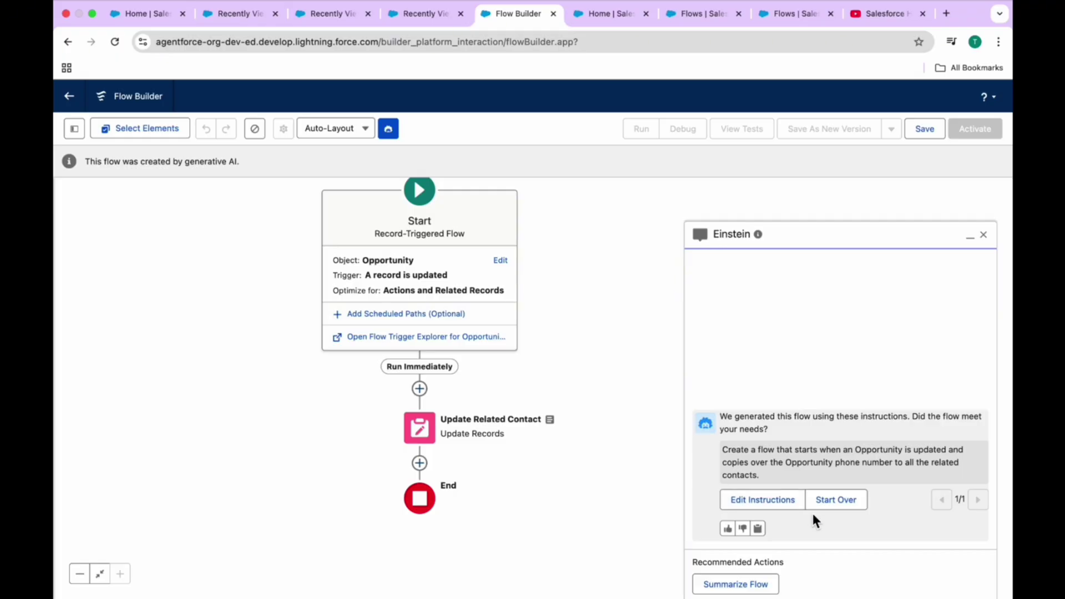
{"action": "left_click", "coordinate": [740, 591]}
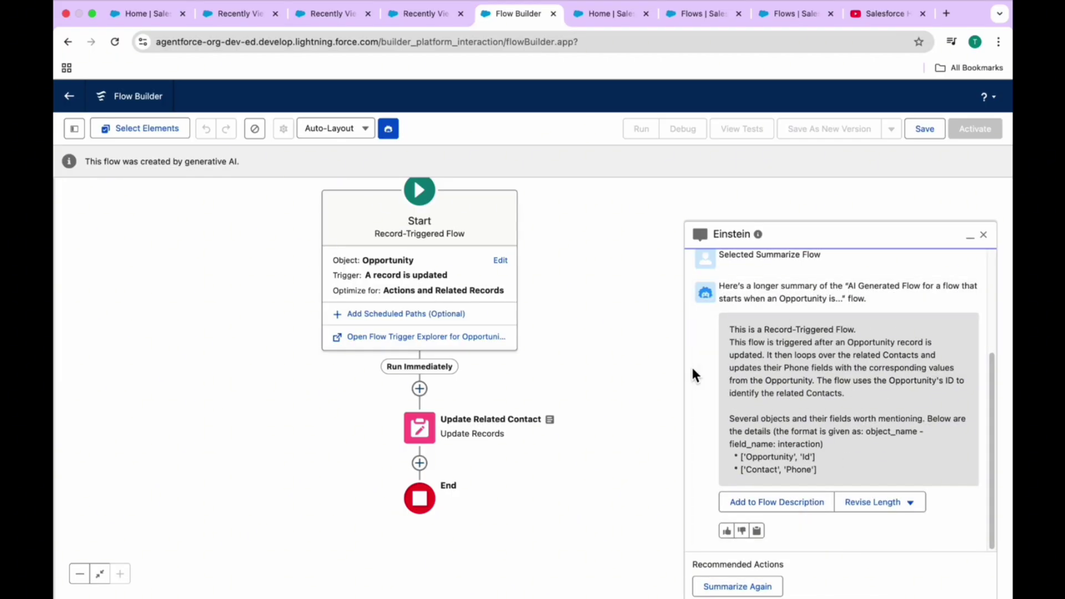
{"action": "left_click", "coordinate": [931, 132]}
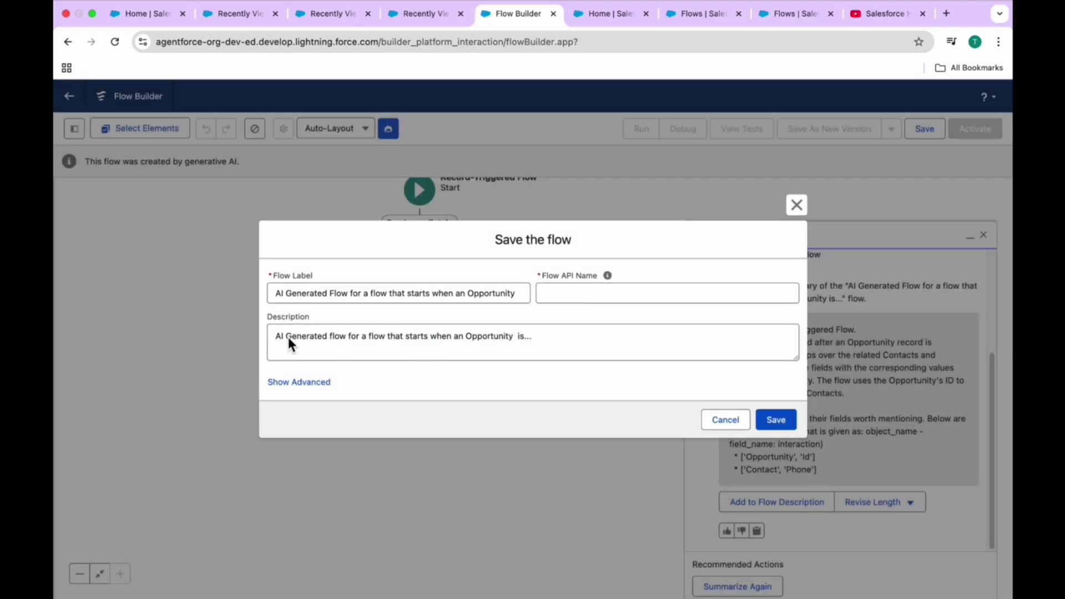
{"action": "left_click", "coordinate": [391, 300]}
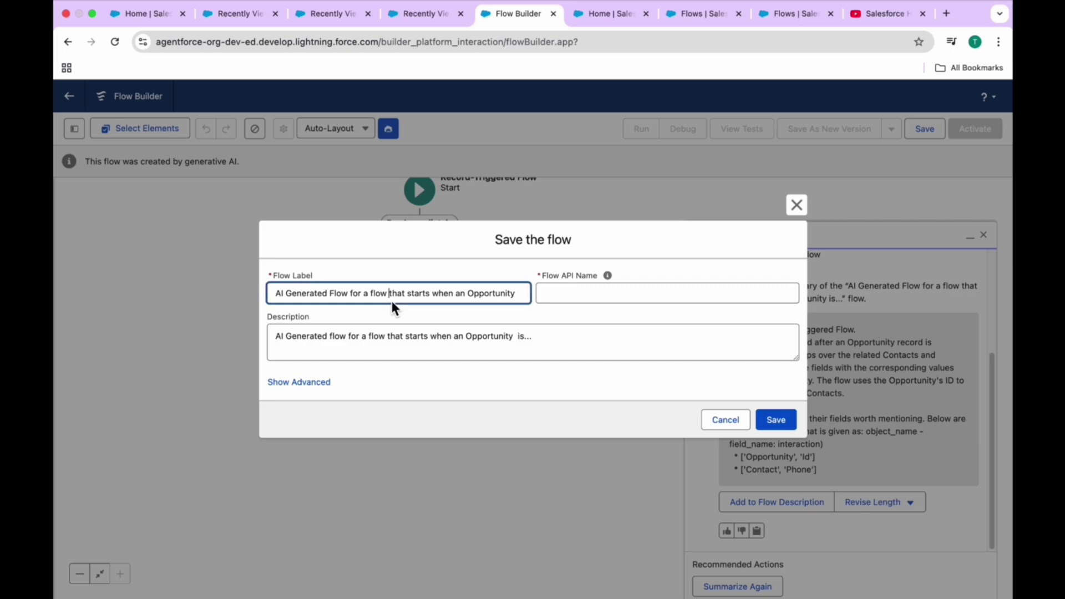
{"action": "key", "text": "Tab"}
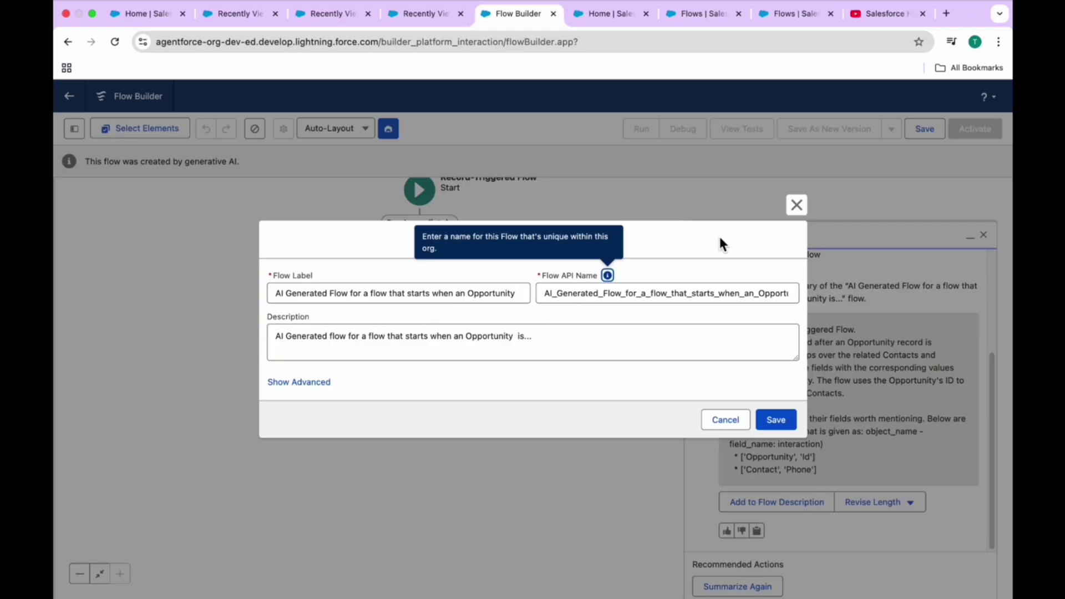
{"action": "left_click", "coordinate": [719, 420]}
- Replace the flow's description with the Einstein summary and enlarge the description box to read it in full
{"action": "left_click", "coordinate": [768, 506]}
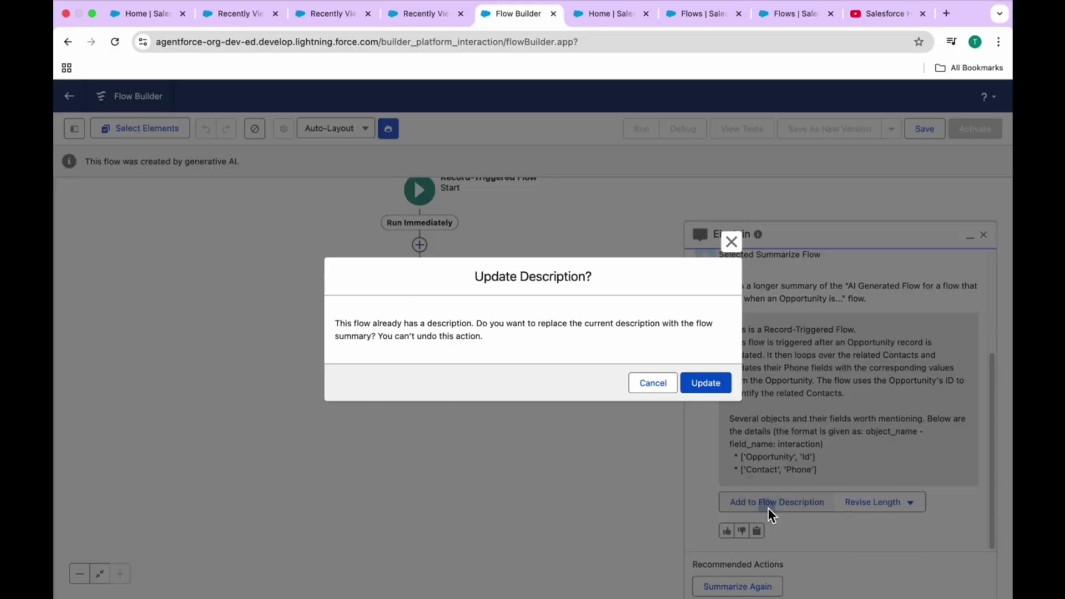
{"action": "left_click", "coordinate": [714, 383]}
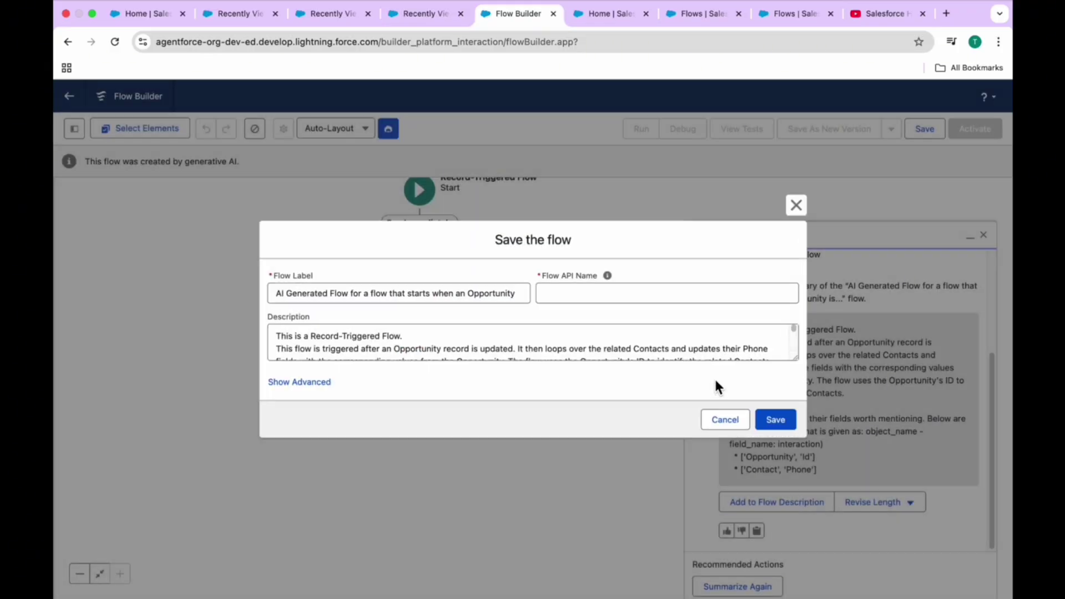
{"action": "left_click_drag", "start_coordinate": [797, 358], "coordinate": [803, 424]}
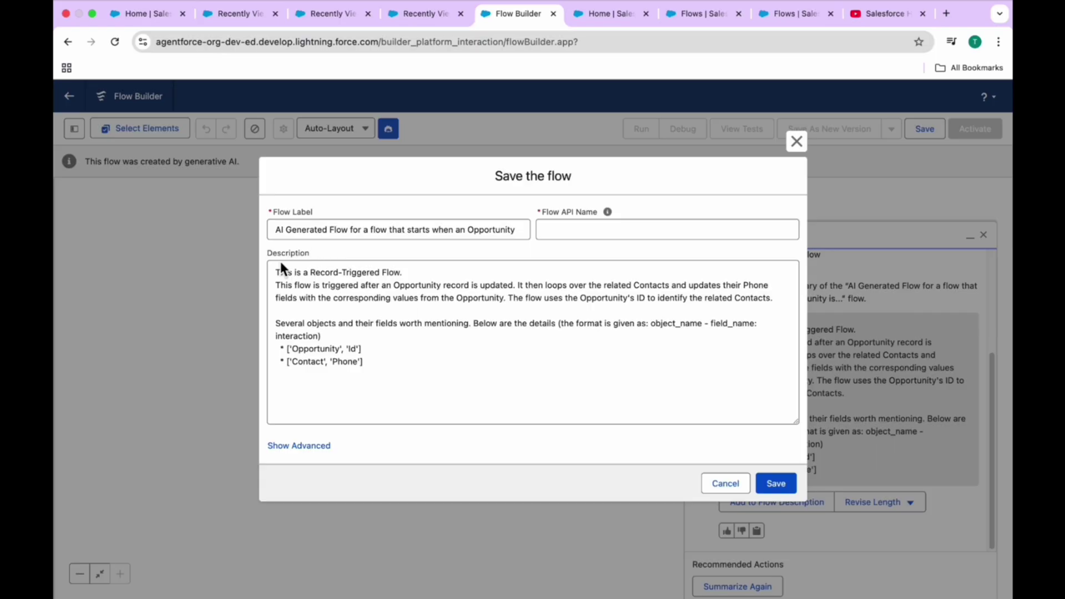
{"action": "left_click", "coordinate": [384, 358]}
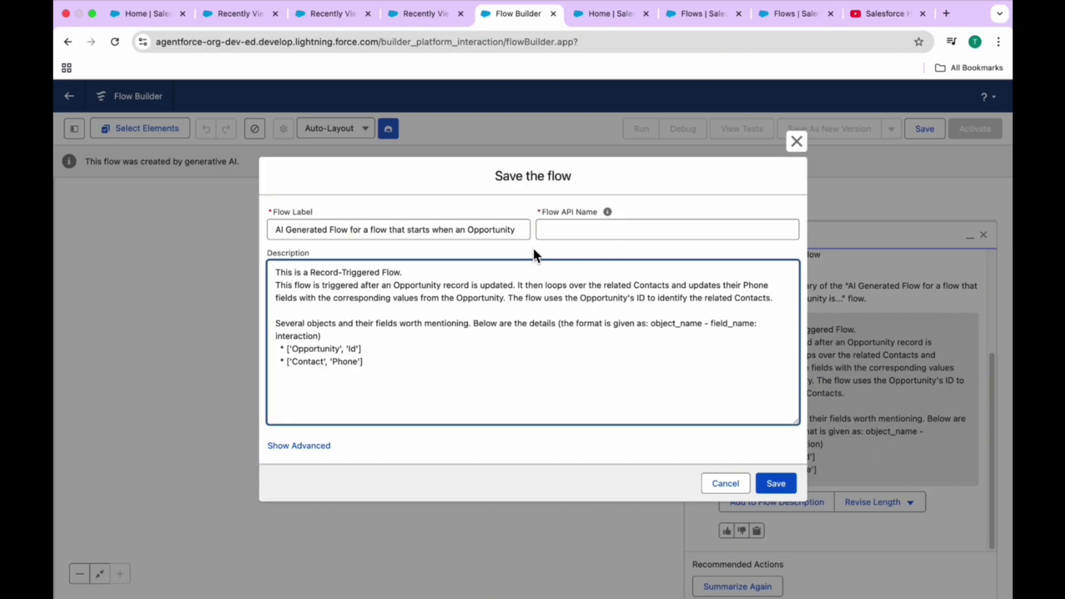
- Save the flow labelled "AI Generated Flow for a flow that starts when an Opportunity is..." with an API name derived from the label
{"action": "left_click", "coordinate": [521, 229]}
{"action": "type", "text": "is"}
{"action": "left_click", "coordinate": [608, 212]}
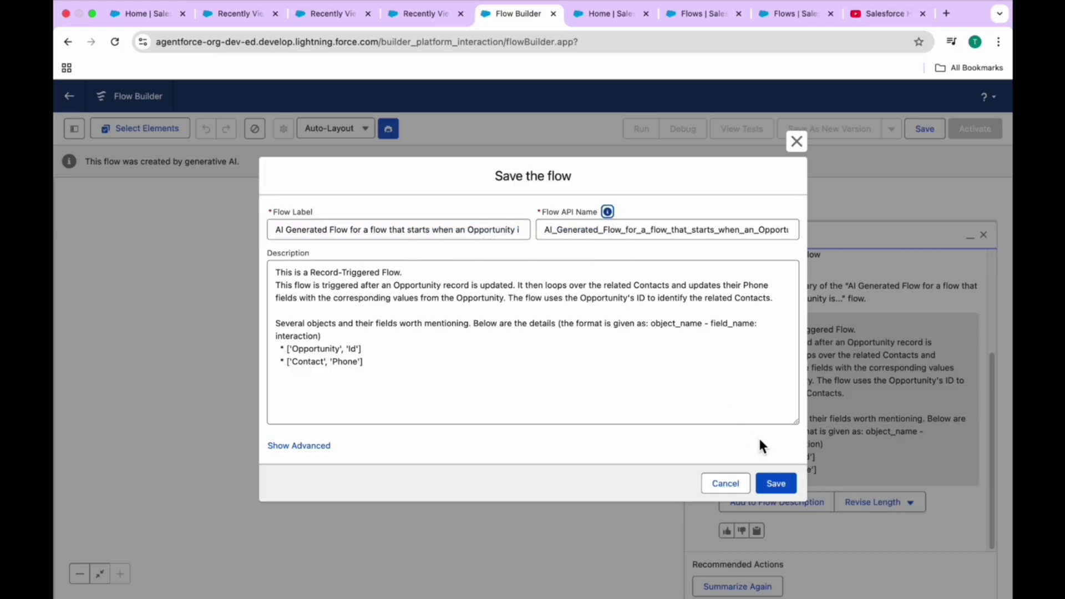
{"action": "left_click", "coordinate": [776, 483]}
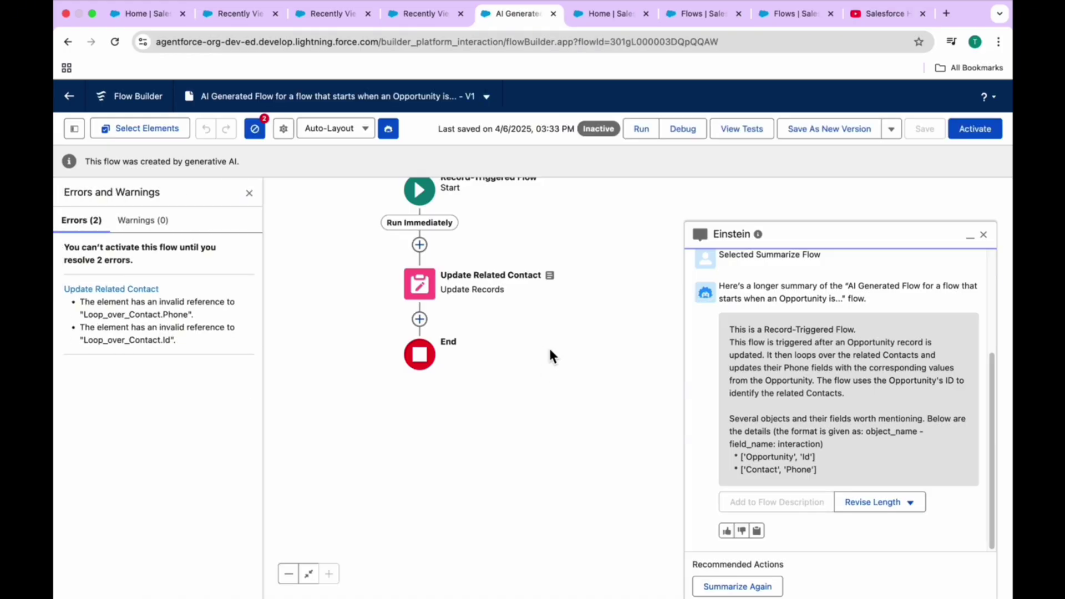
- Start a new flow resource of type Formula with the data type Text
{"action": "scroll", "coordinate": [575, 205], "scroll_direction": "up", "scroll_amount": 2}
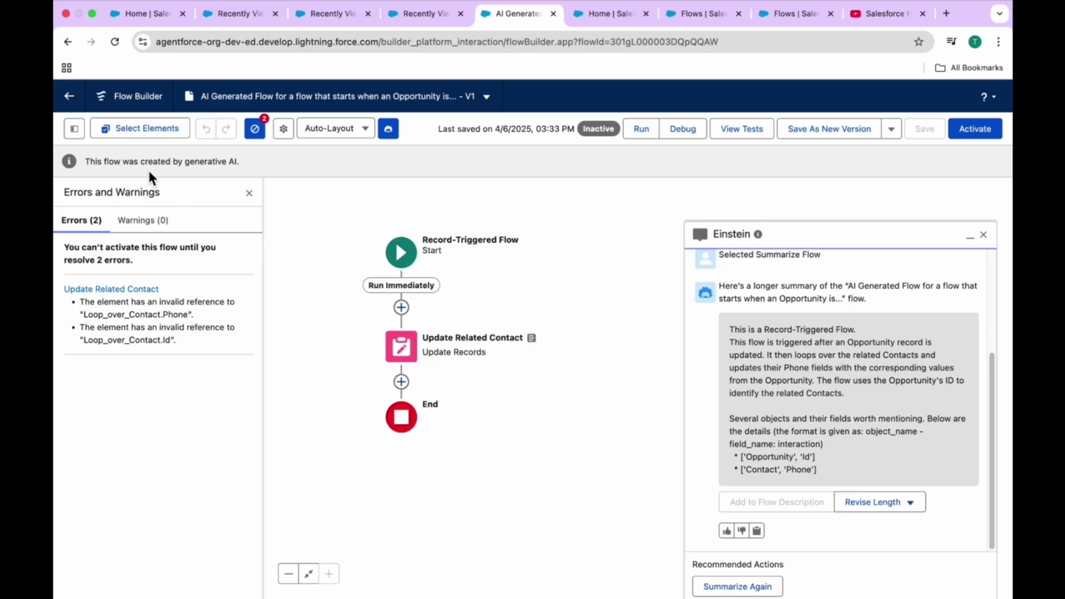
{"action": "left_click", "coordinate": [74, 131]}
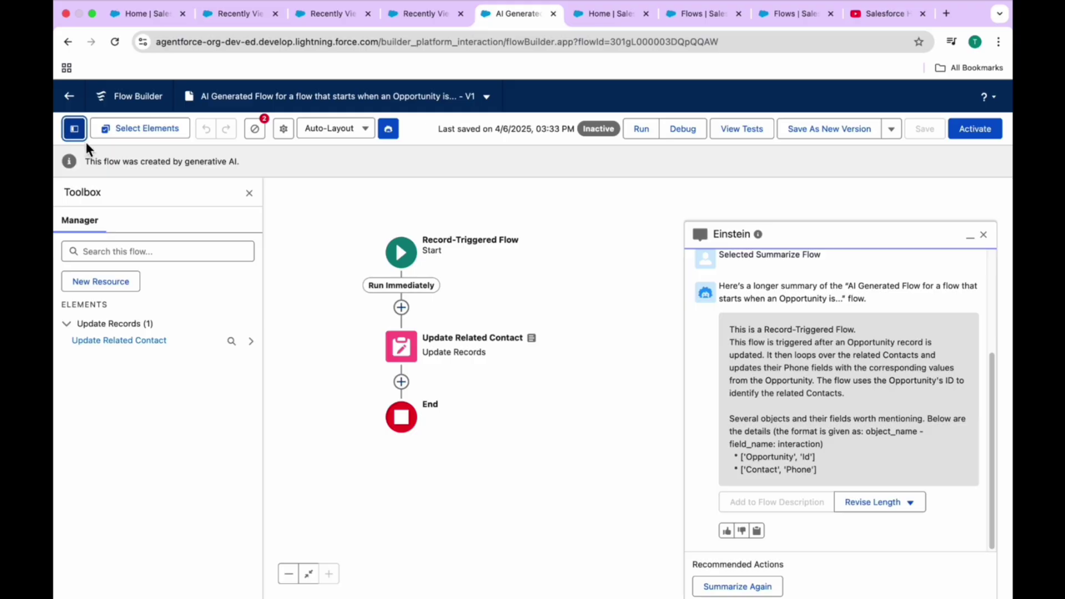
{"action": "left_click", "coordinate": [95, 288]}
{"action": "left_click", "coordinate": [331, 289]}
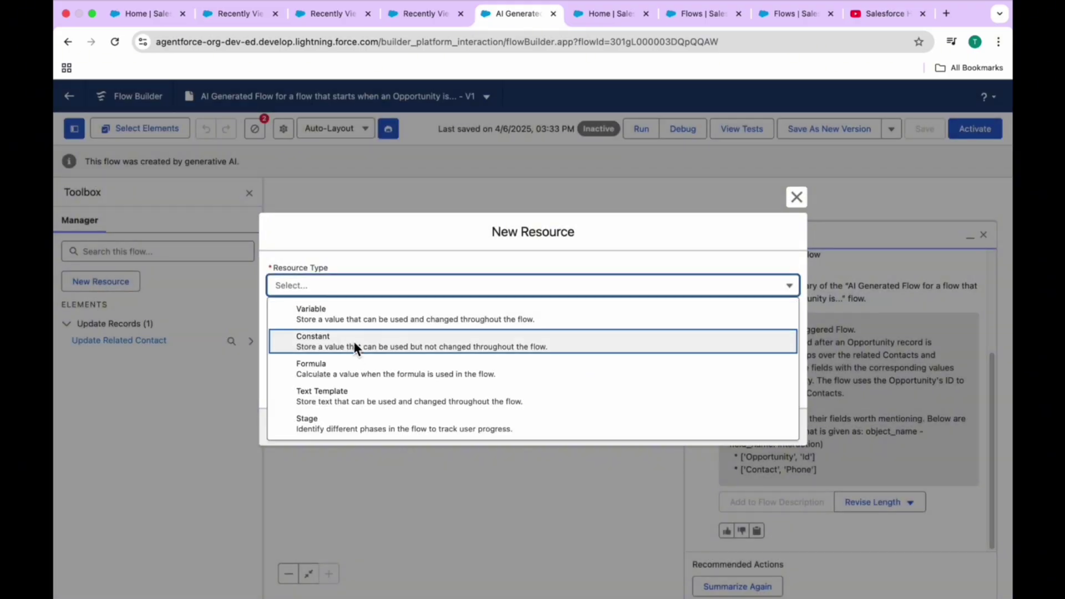
{"action": "left_click", "coordinate": [344, 370]}
{"action": "left_click", "coordinate": [318, 241]}
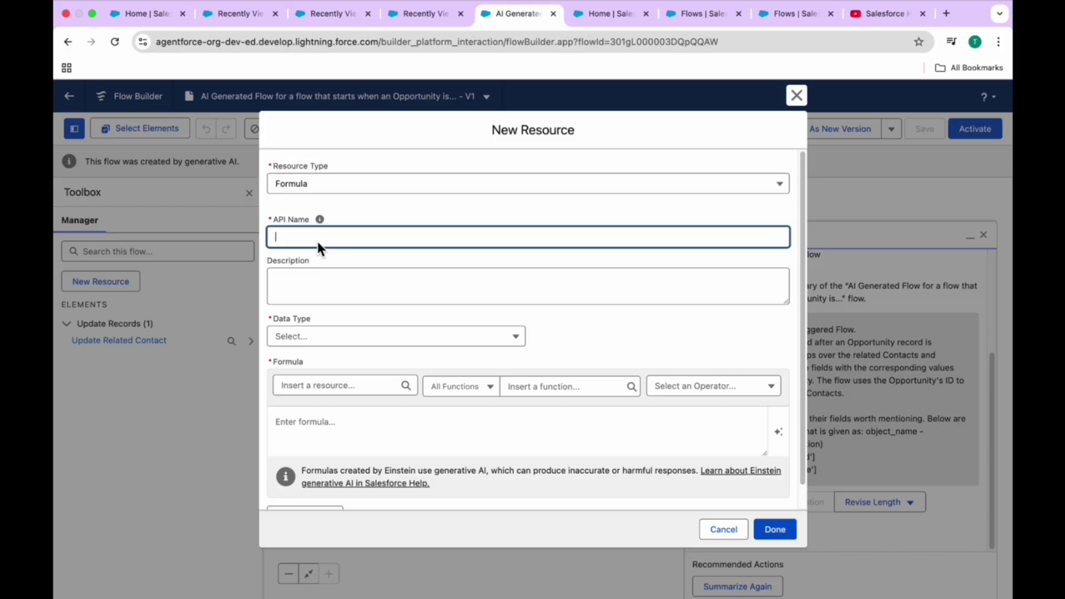
{"action": "left_click", "coordinate": [317, 335]}
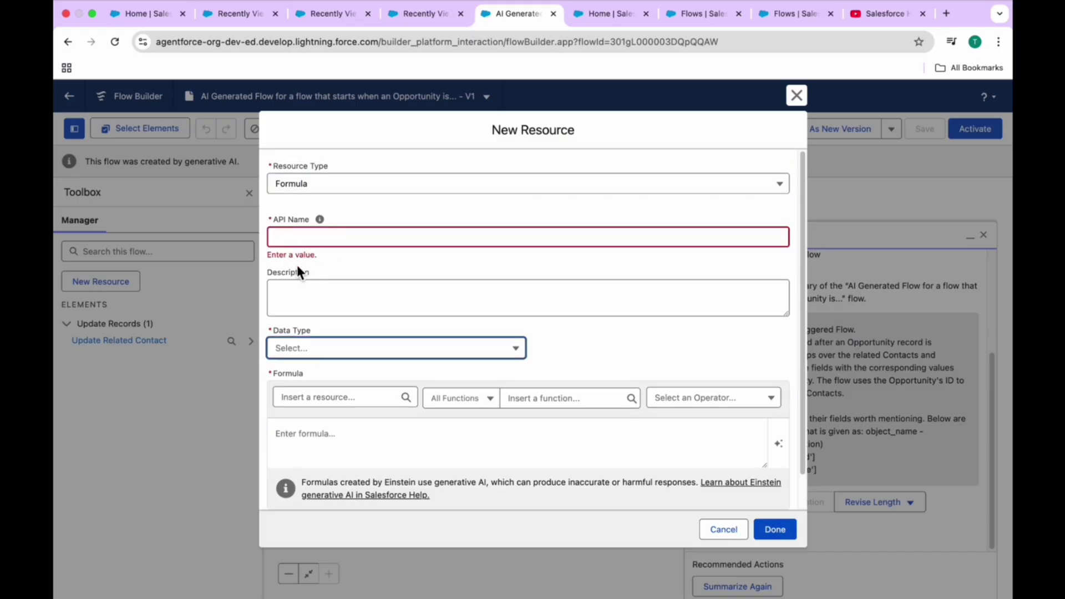
{"action": "left_click", "coordinate": [304, 353]}
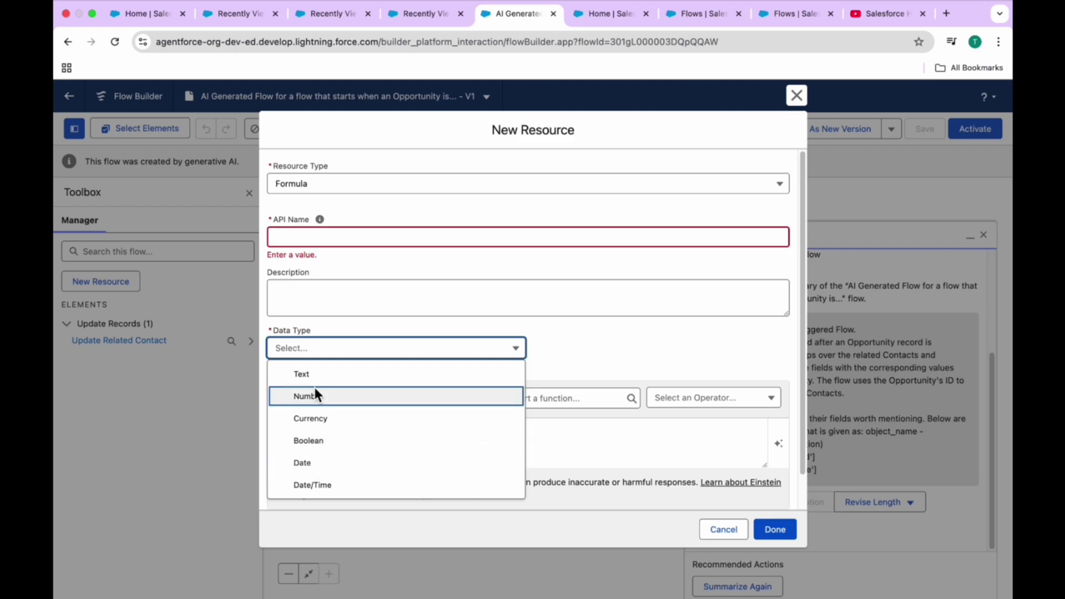
{"action": "left_click", "coordinate": [314, 375]}
- Enter "Create a formula to return "N/A" if the Stage picklist value is Closed Lost" as the new resource's formula text
{"action": "scroll", "coordinate": [324, 424], "scroll_direction": "down", "scroll_amount": 1}
{"action": "left_click", "coordinate": [400, 403]}
{"action": "left_click", "coordinate": [802, 308]}
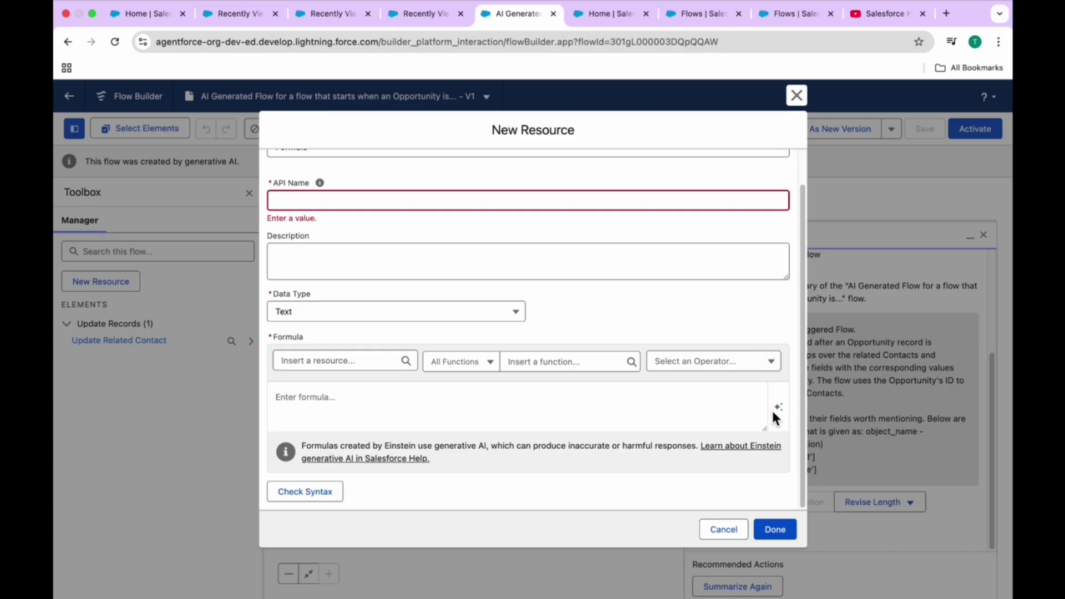
{"action": "left_click", "coordinate": [519, 411]}
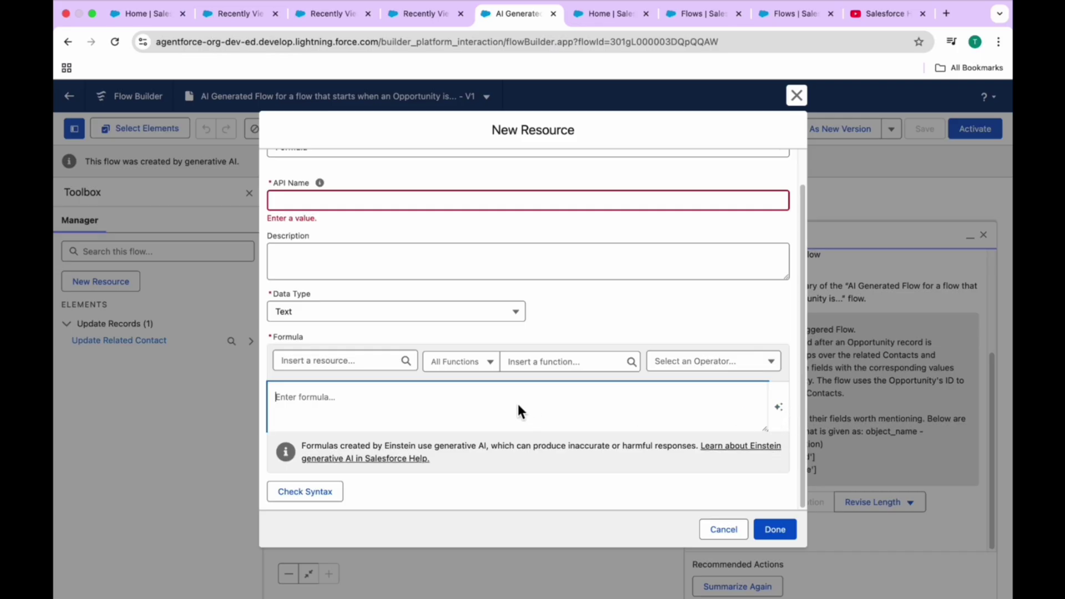
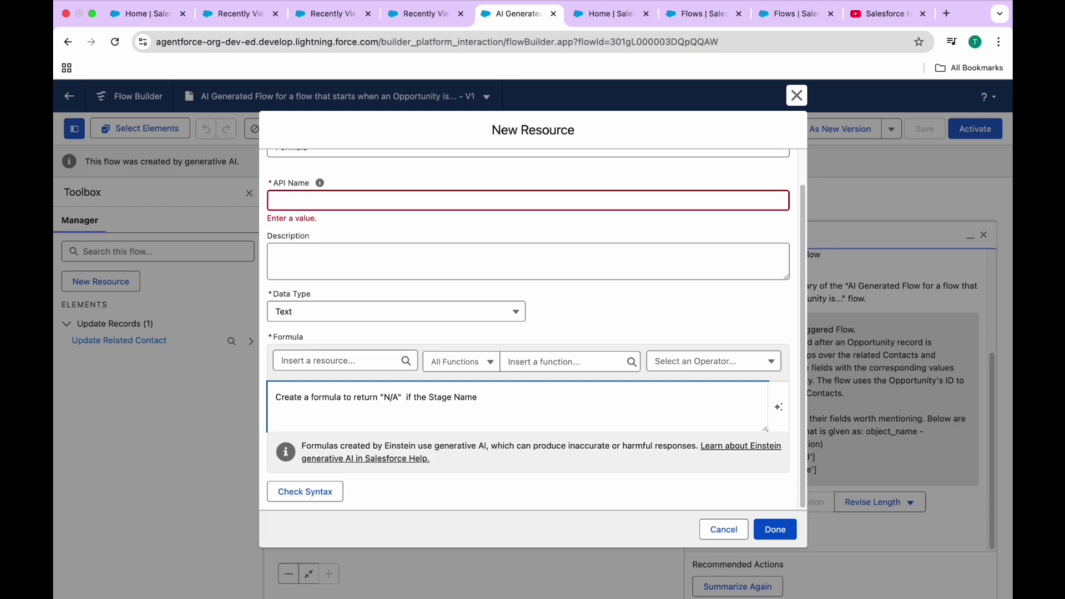
{"action": "key", "text": "BackSpace"}
{"action": "key", "text": "BackSpace"}
{"action": "key", "text": "BackSpace"}
{"action": "key", "text": "BackSpace"}
{"action": "key", "text": "BackSpace"}
{"action": "type", "text": "picklist va"}
{"action": "type", "text": "lkue"}
{"action": "key", "text": "BackSpace"}
{"action": "key", "text": "BackSpace"}
{"action": "key", "text": "BackSpace"}
{"action": "type", "text": "ue is Closed Lost"}
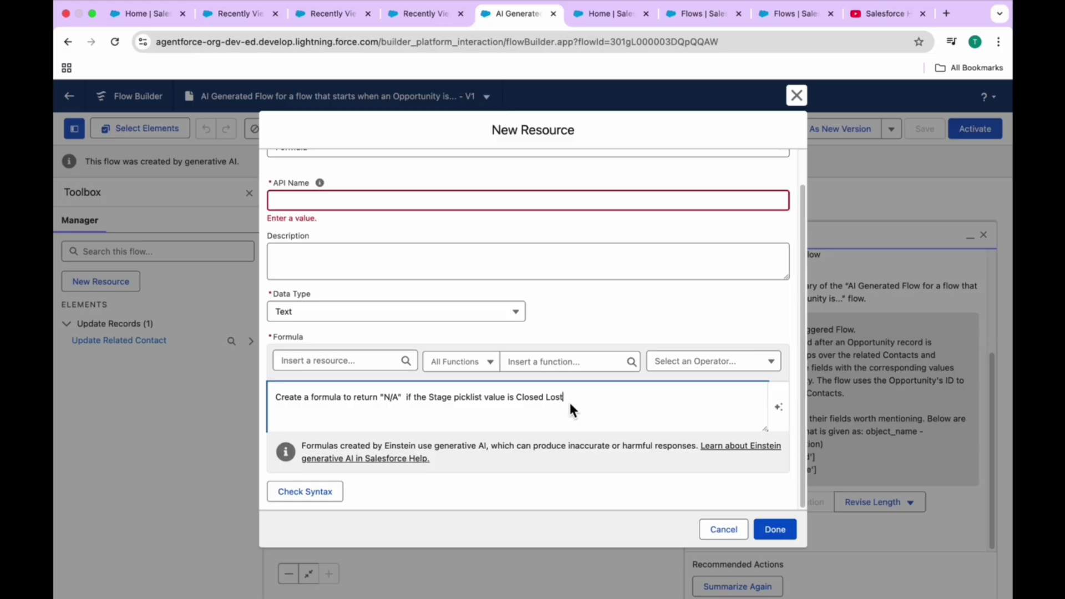
- Show the Einstein formula description area for the new resource and hide it again
{"action": "left_click", "coordinate": [780, 408]}
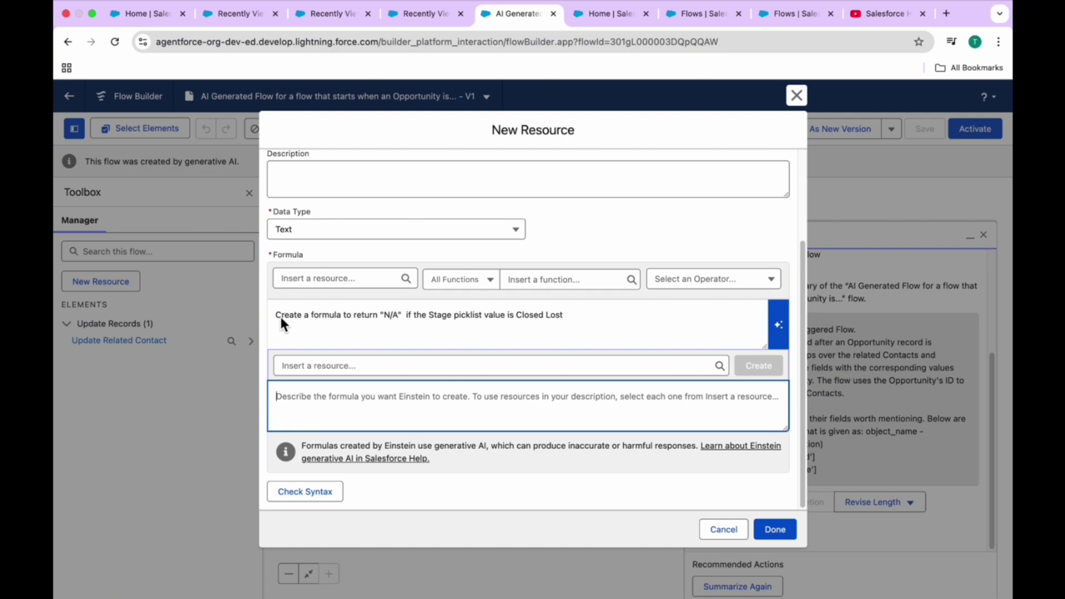
{"action": "left_click", "coordinate": [571, 335]}
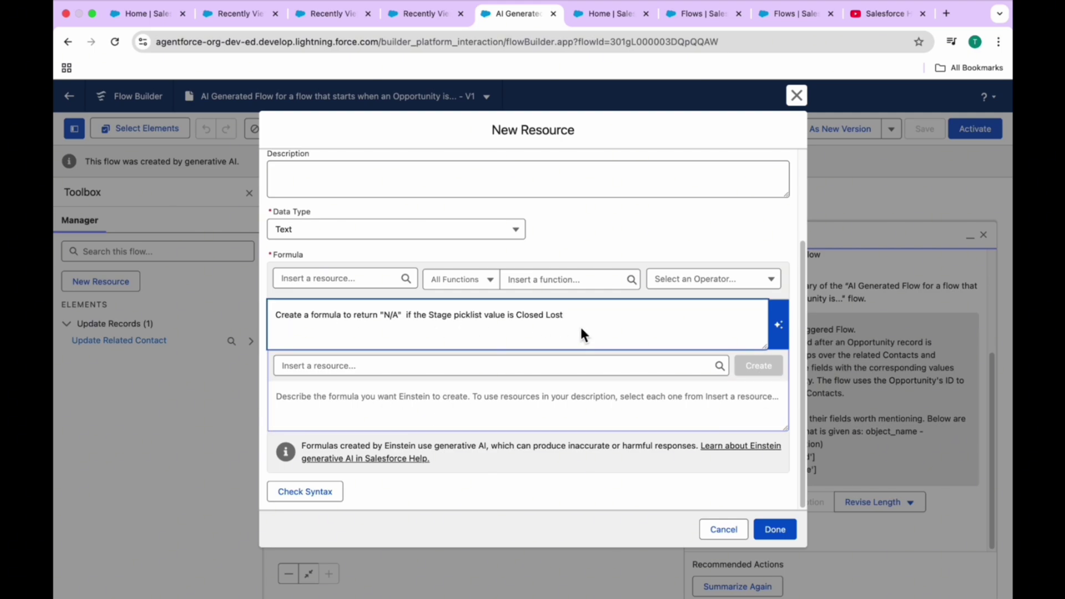
{"action": "left_click", "coordinate": [778, 329]}
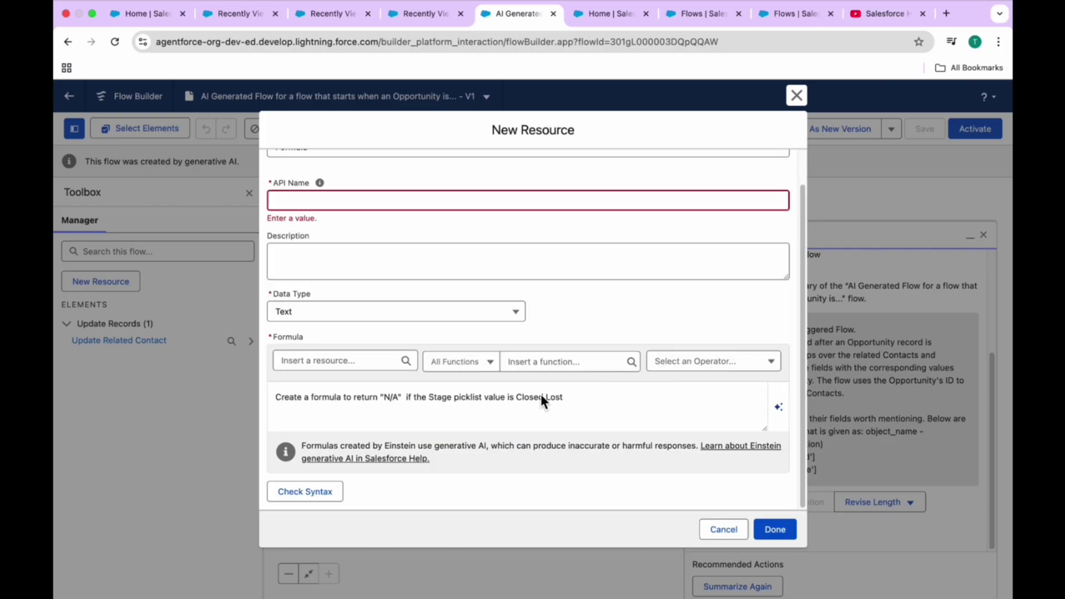
- Clear the formula text and enter "Create a formula to return "N/A" if the Stage Name is Closed Lost" as the Einstein formula description
{"action": "left_click", "coordinate": [778, 406]}
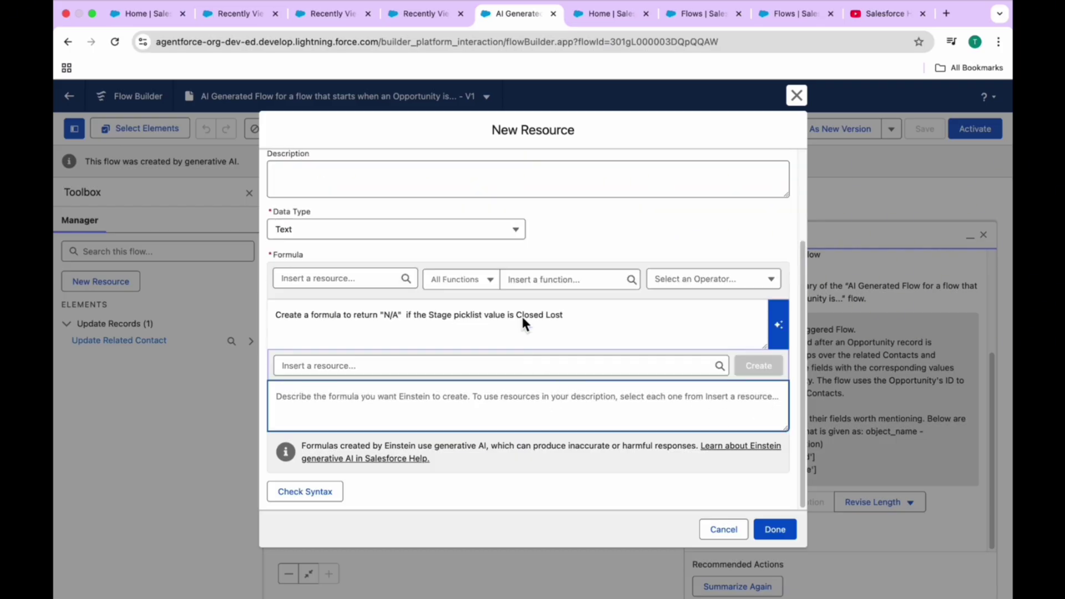
{"action": "left_click_drag", "start_coordinate": [581, 328], "coordinate": [251, 298]}
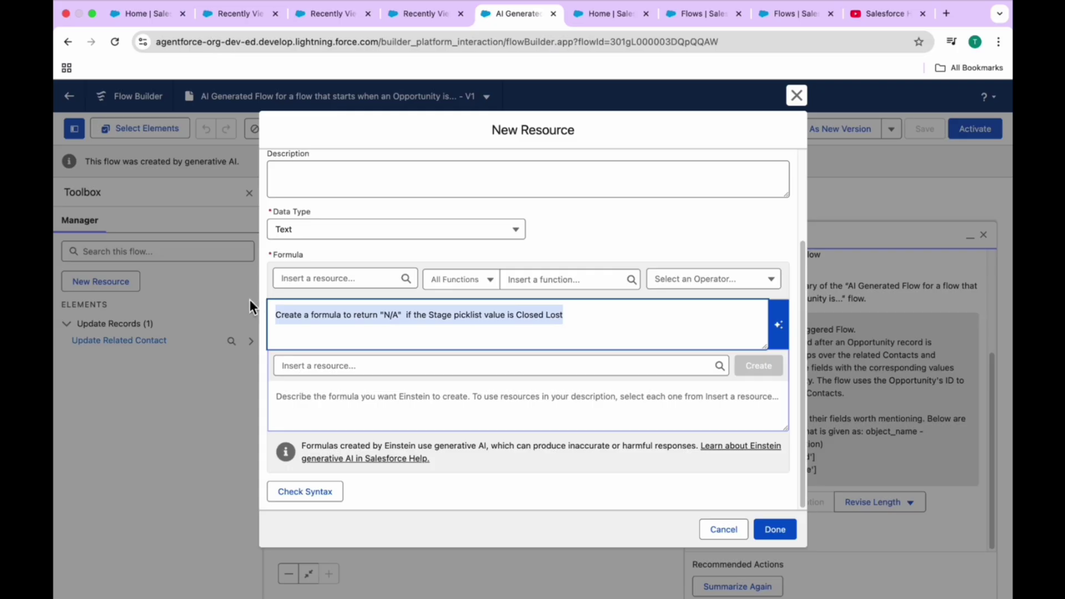
{"action": "key", "text": "BackSpace"}
{"action": "left_click", "coordinate": [340, 410]}
{"action": "type", "text": "Create a formula to return \"N/A\"  if the Stage Name  is Closed Lost"}
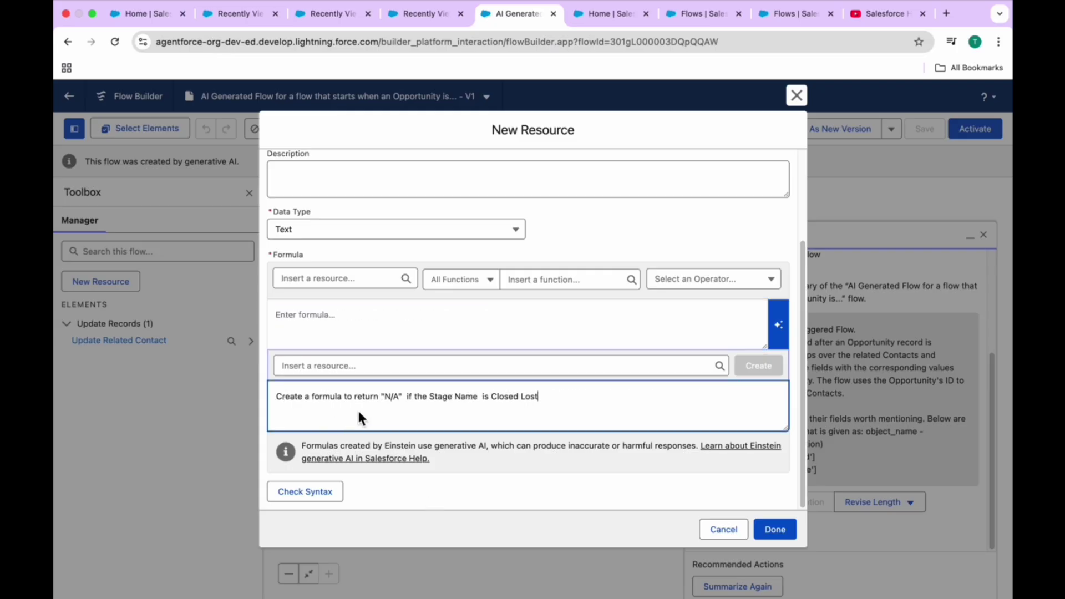
- Replace "Stage Name" in the Einstein description with the triggering Opportunity's stage field resource, {!$Record.StageName}
{"action": "left_click", "coordinate": [430, 397]}
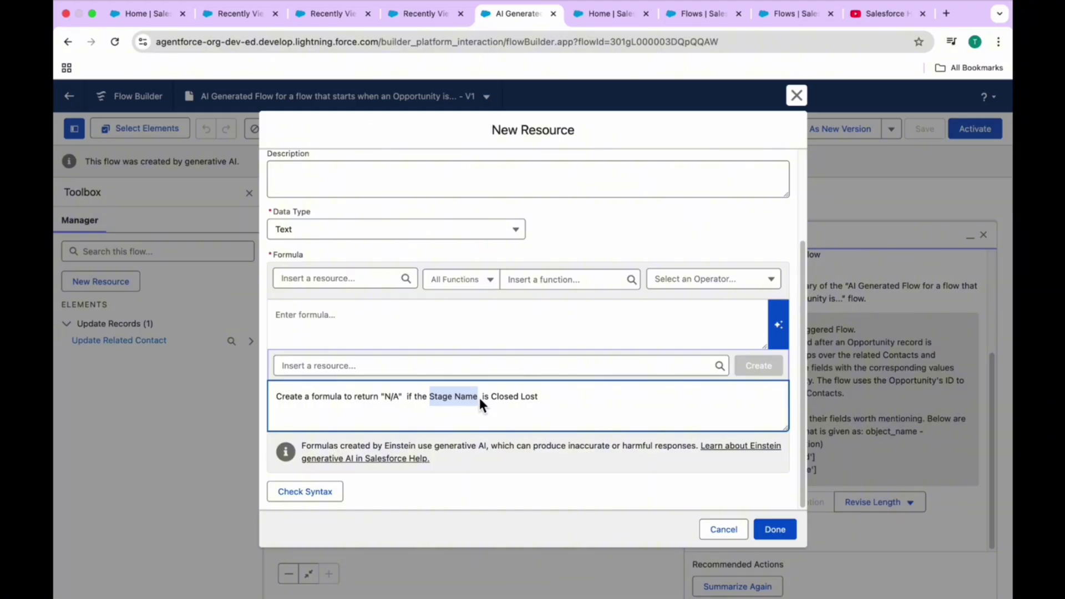
{"action": "key", "text": "BackSpace"}
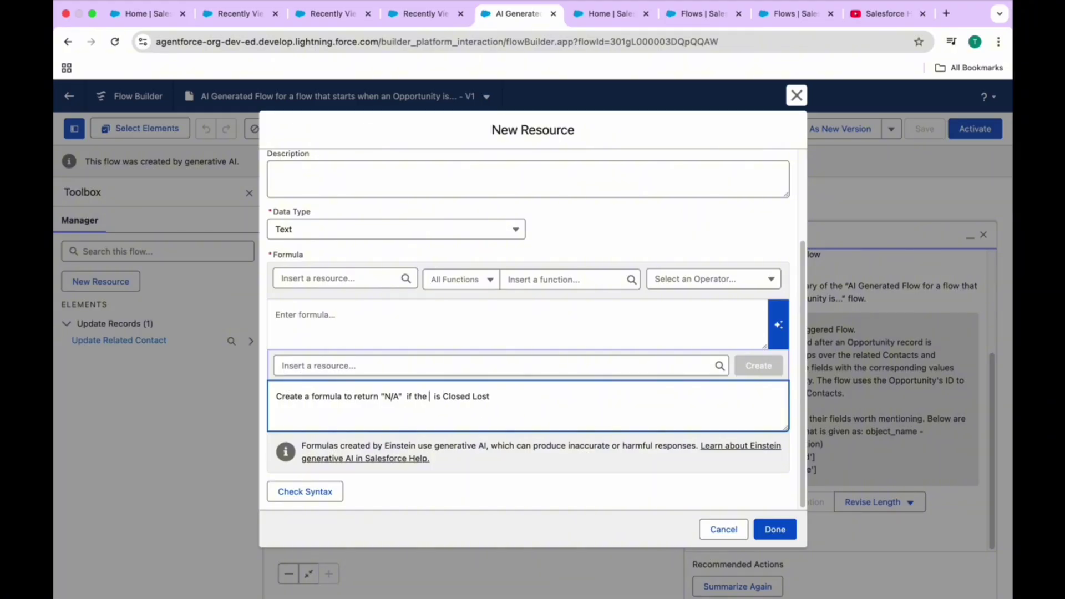
{"action": "left_click", "coordinate": [390, 373]}
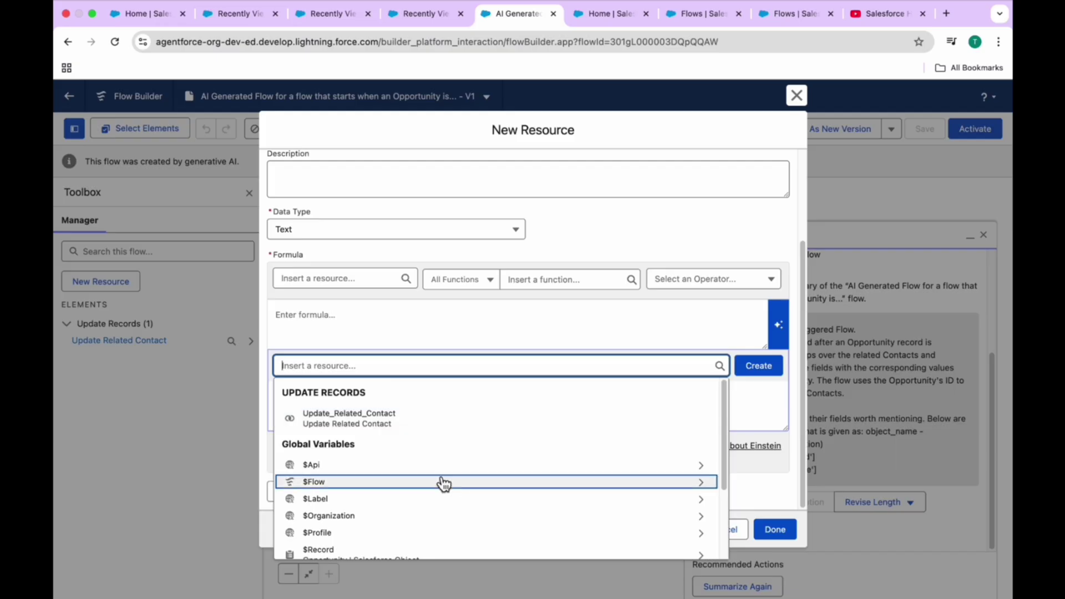
{"action": "scroll", "coordinate": [444, 484], "scroll_direction": "down", "scroll_amount": 2}
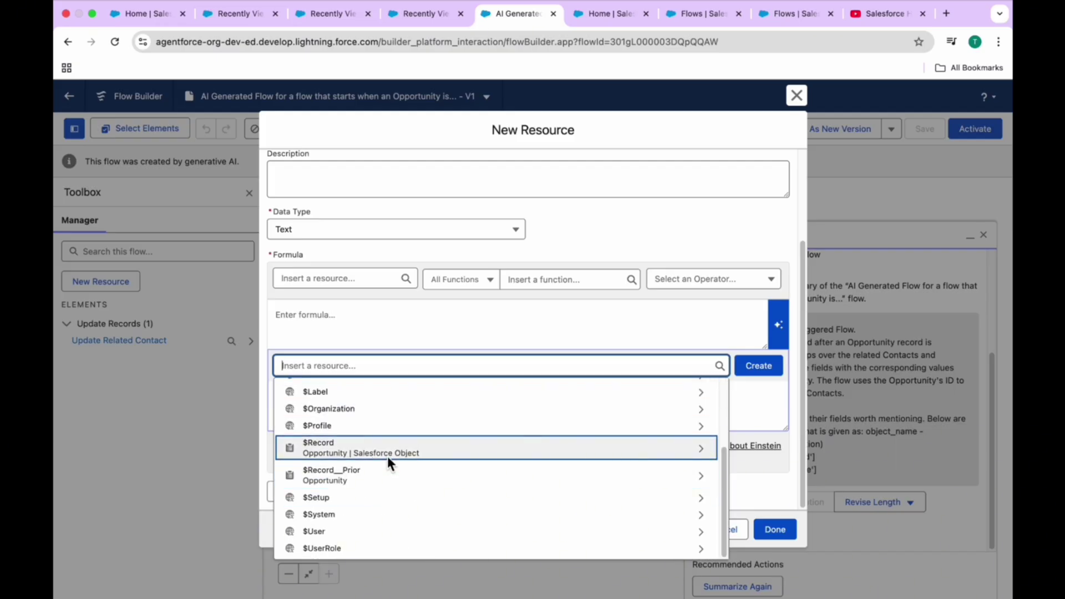
{"action": "left_click", "coordinate": [406, 451]}
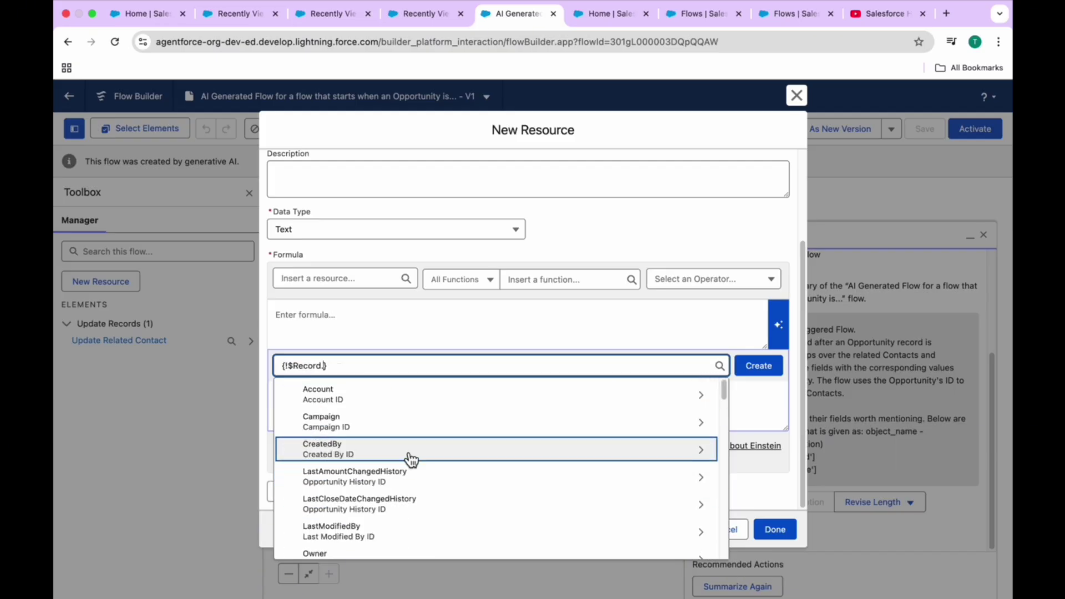
{"action": "scroll", "coordinate": [411, 460], "scroll_direction": "down", "scroll_amount": 3}
{"action": "type", "text": "stag"}
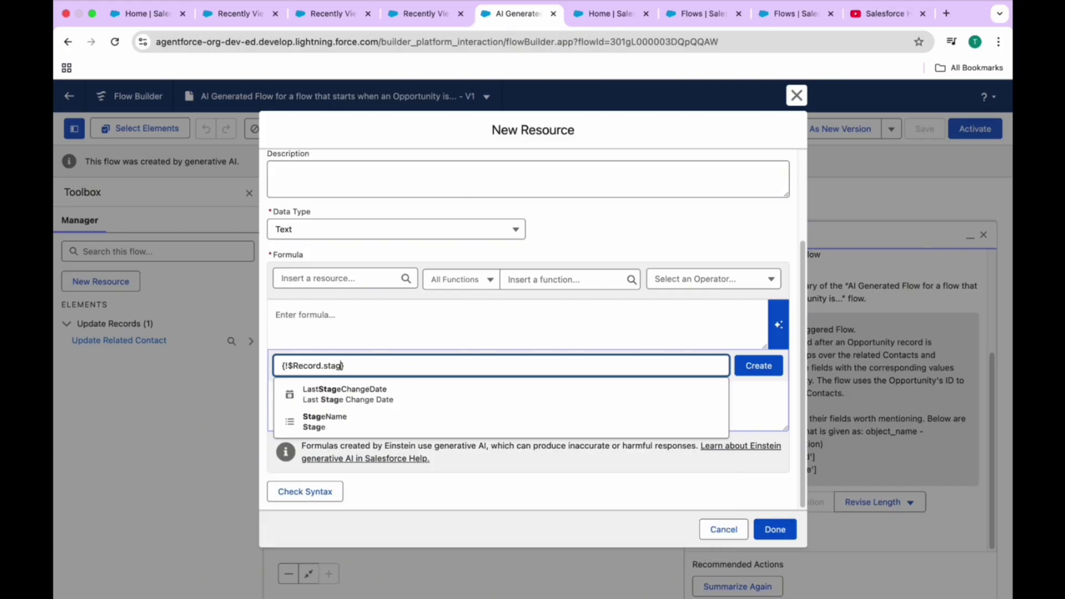
{"action": "left_click", "coordinate": [357, 418]}
{"action": "left_click", "coordinate": [587, 407]}
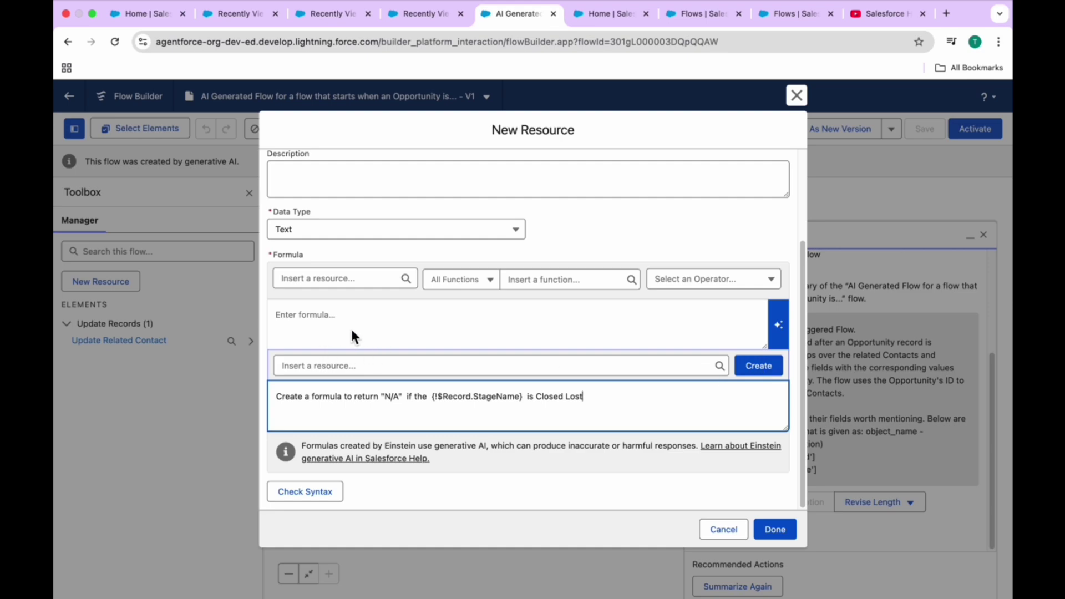
- Have Einstein create the formula from the "N/A" if Closed Lost description and check the generated formula's syntax
{"action": "left_click", "coordinate": [769, 366]}
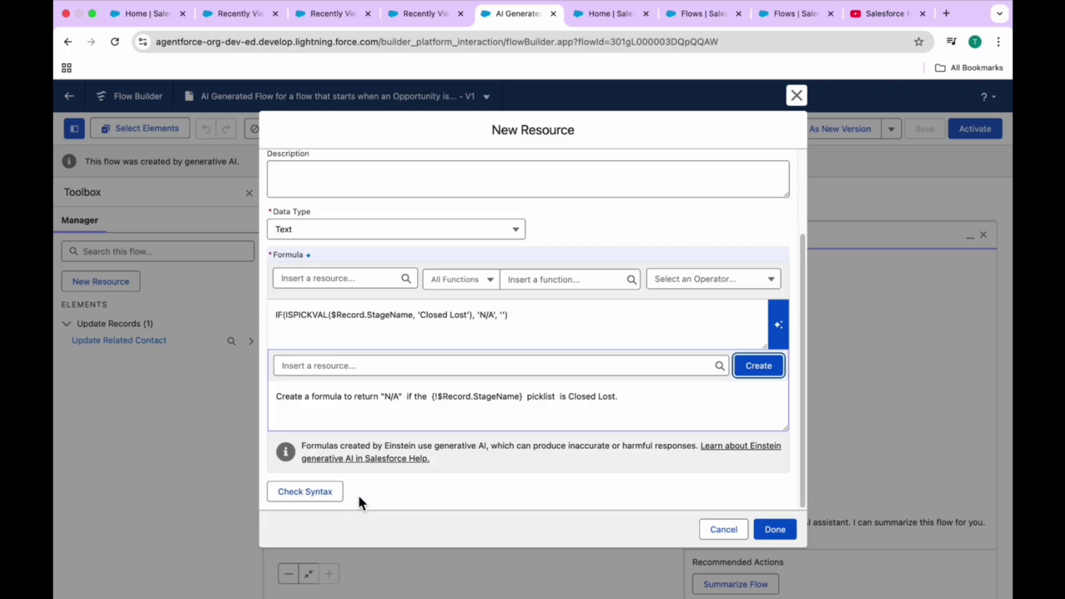
{"action": "left_click", "coordinate": [321, 492]}
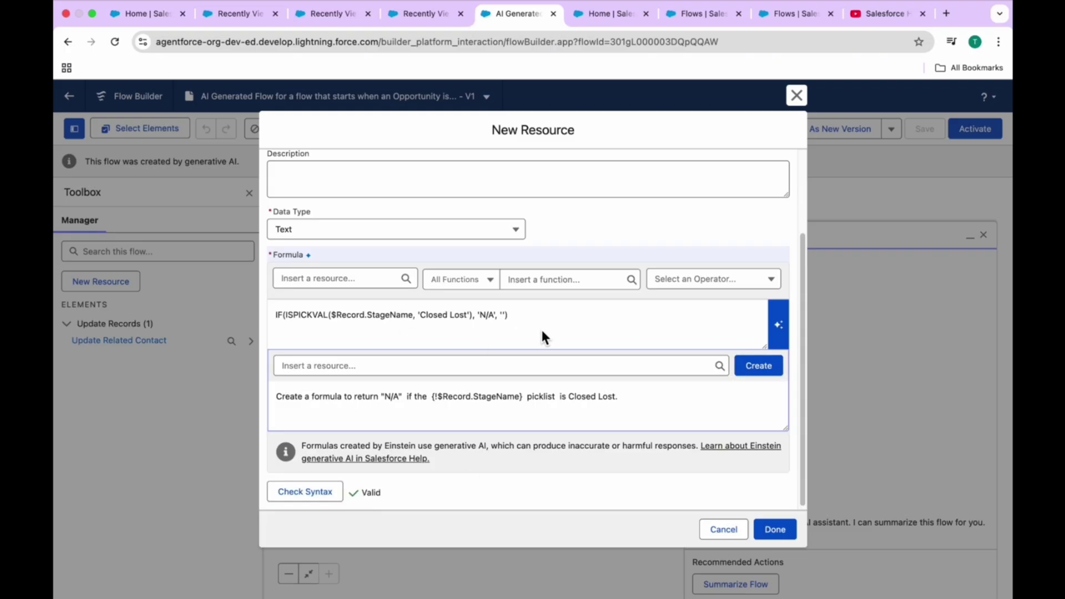
{"action": "left_click_drag", "start_coordinate": [506, 319], "coordinate": [319, 313]}
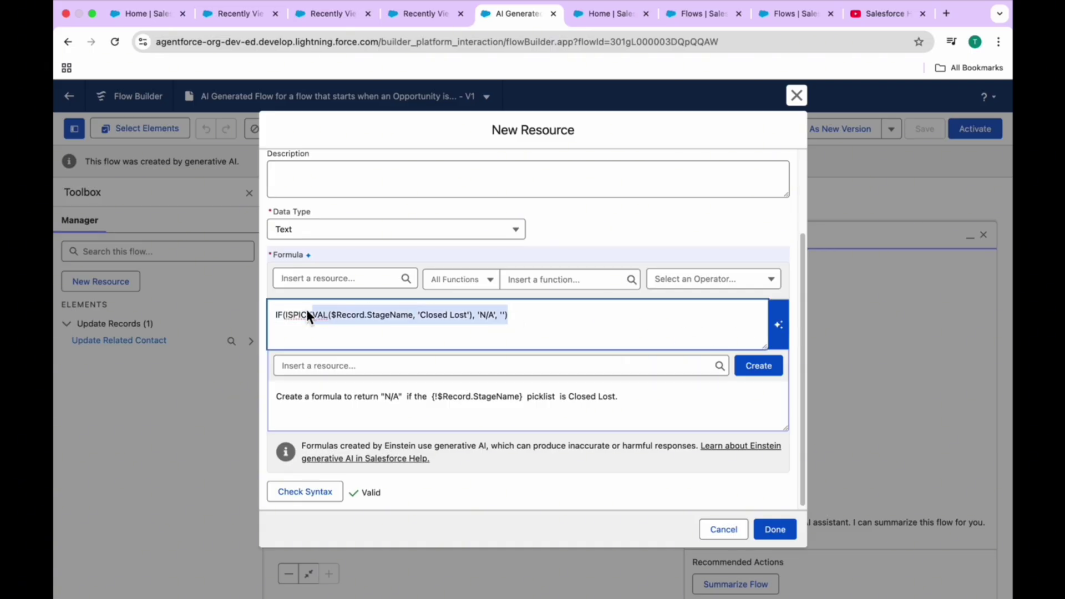